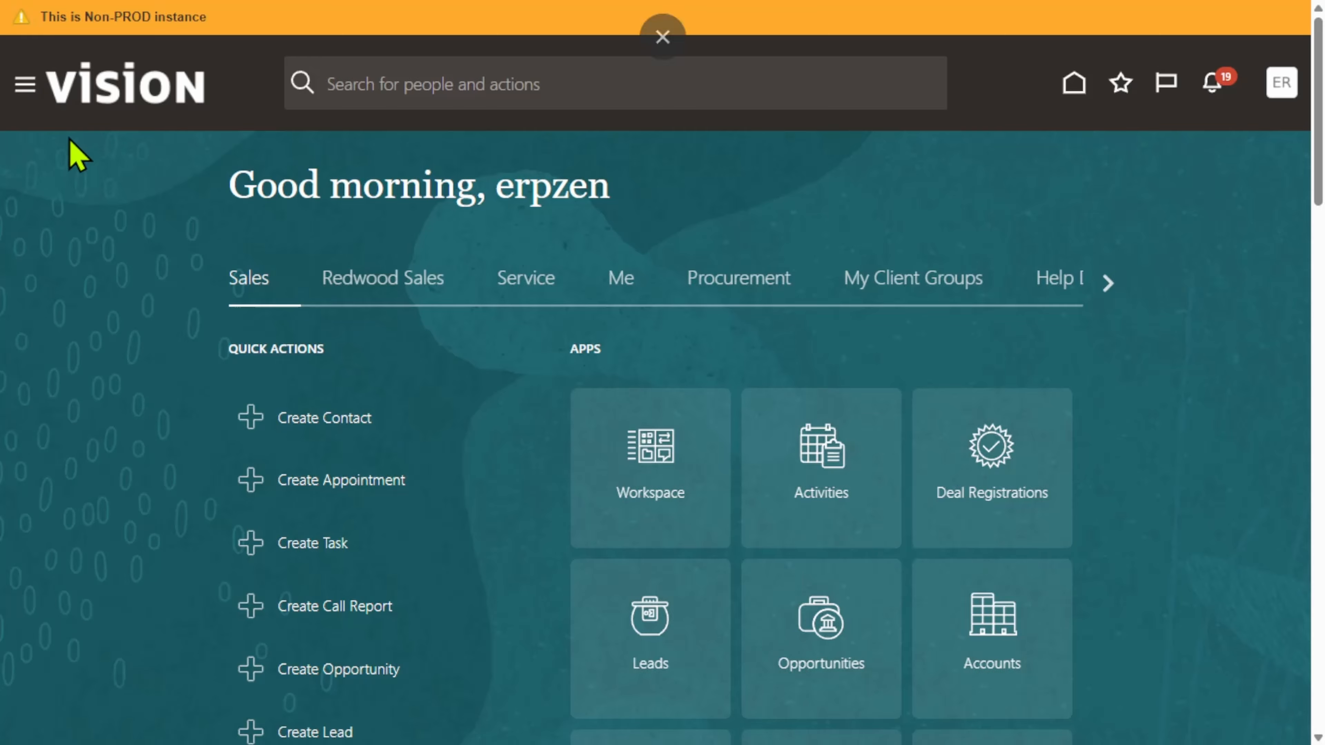
Open the Assets work area under Fixed Assets and start adding a new asset
{"action": "left_click", "coordinate": [23, 84]}
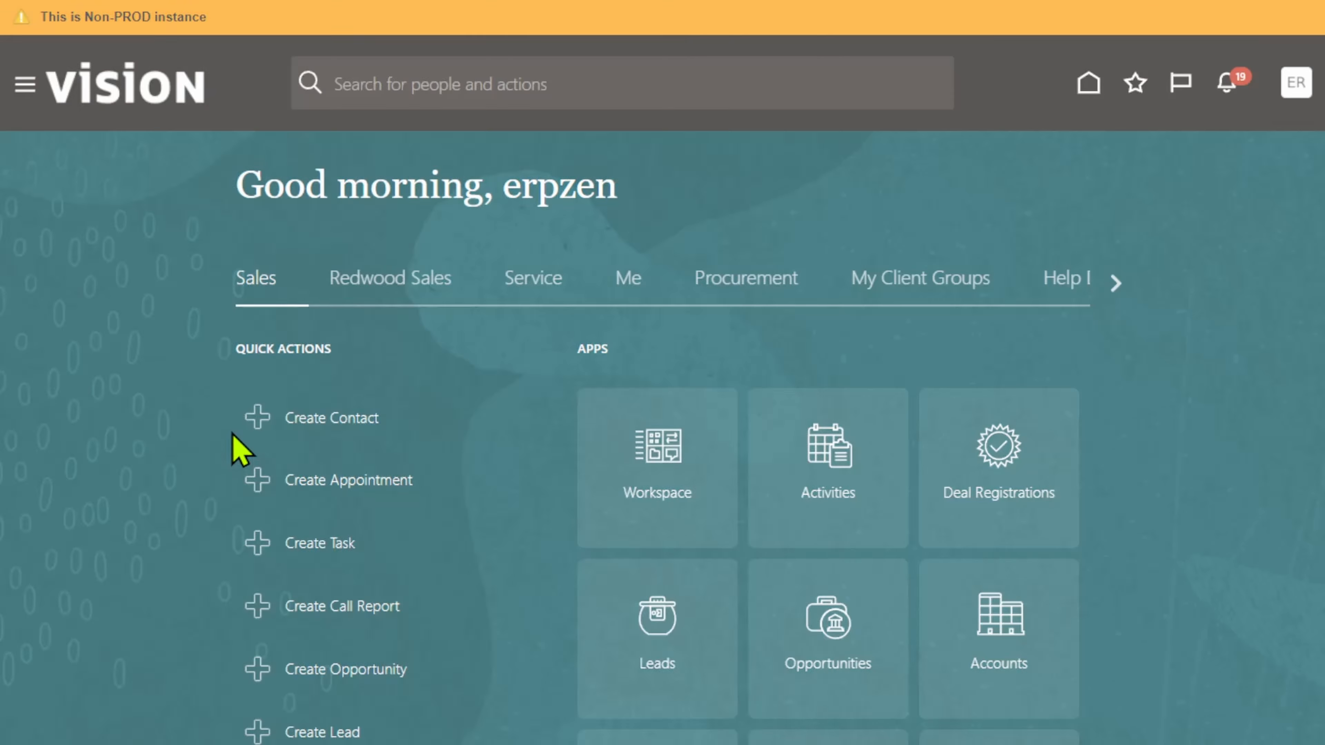
{"action": "scroll", "coordinate": [298, 428], "scroll_direction": "down", "scroll_amount": 6}
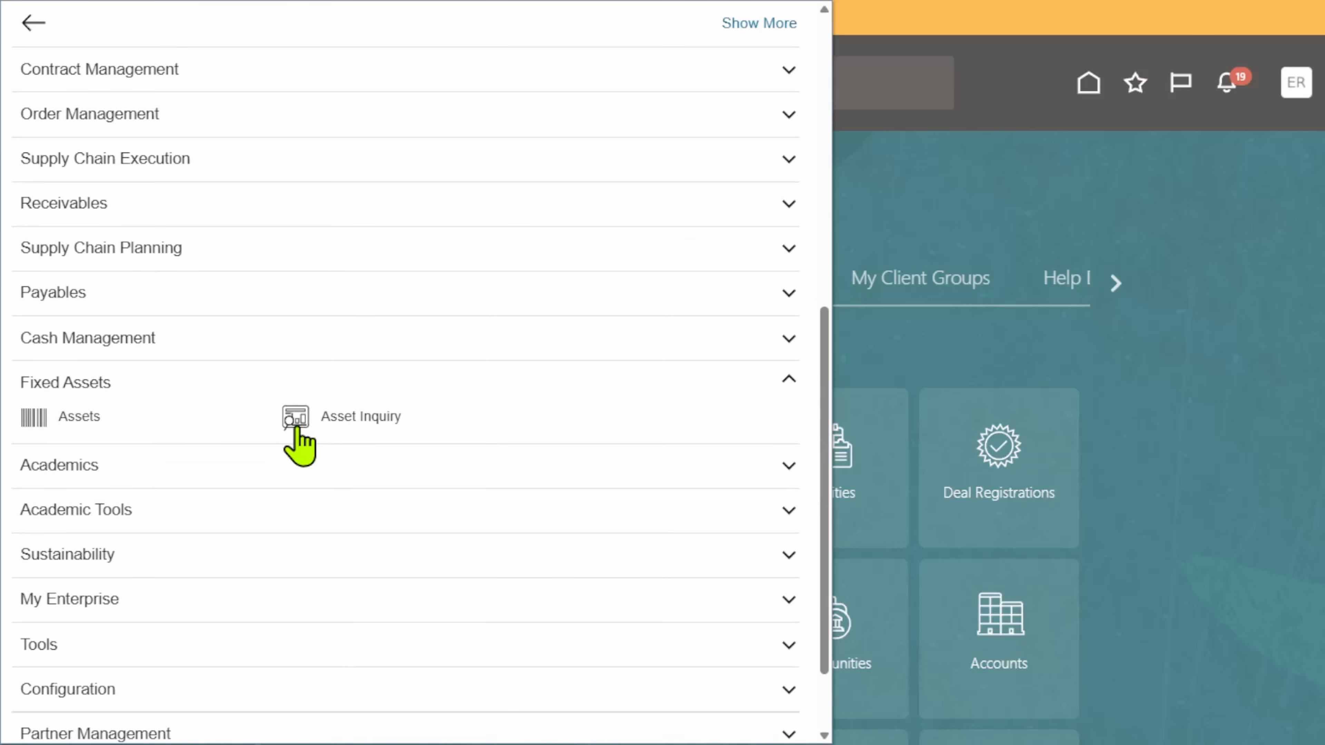
{"action": "left_click", "coordinate": [30, 413]}
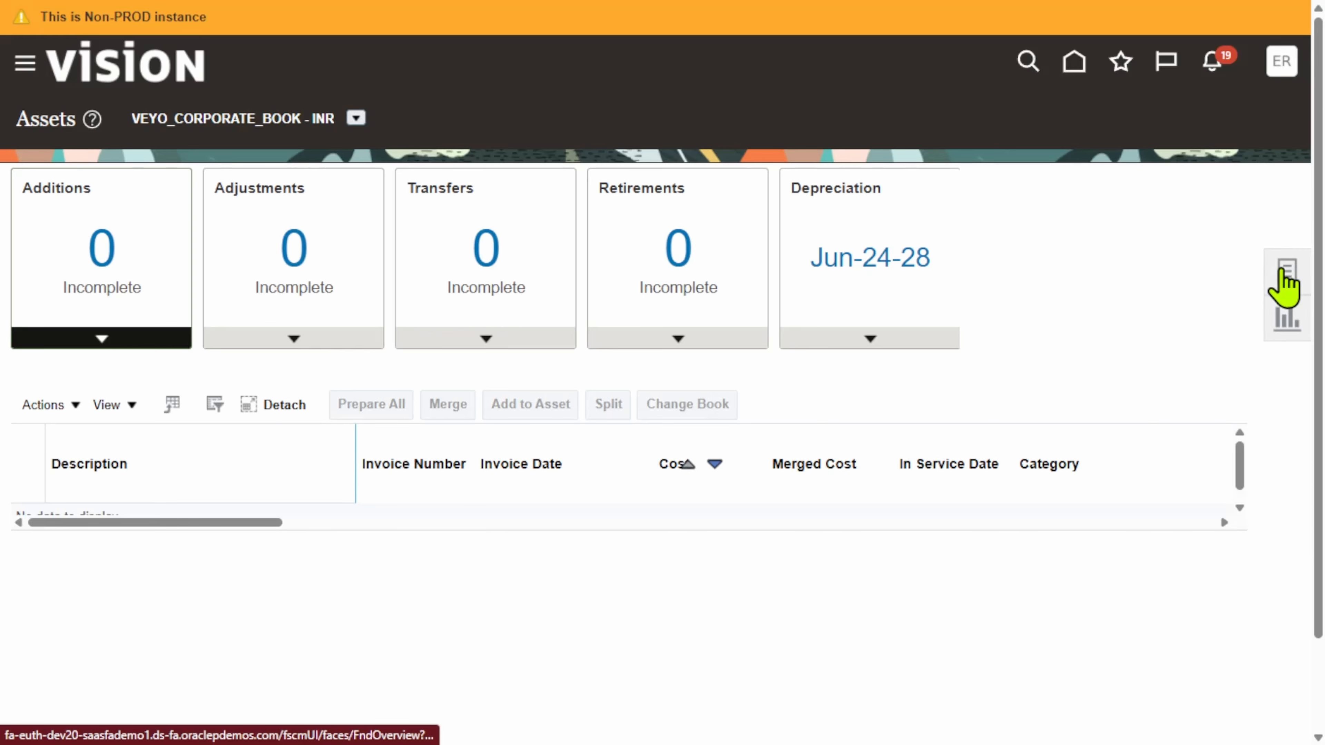
{"action": "left_click", "coordinate": [1284, 272]}
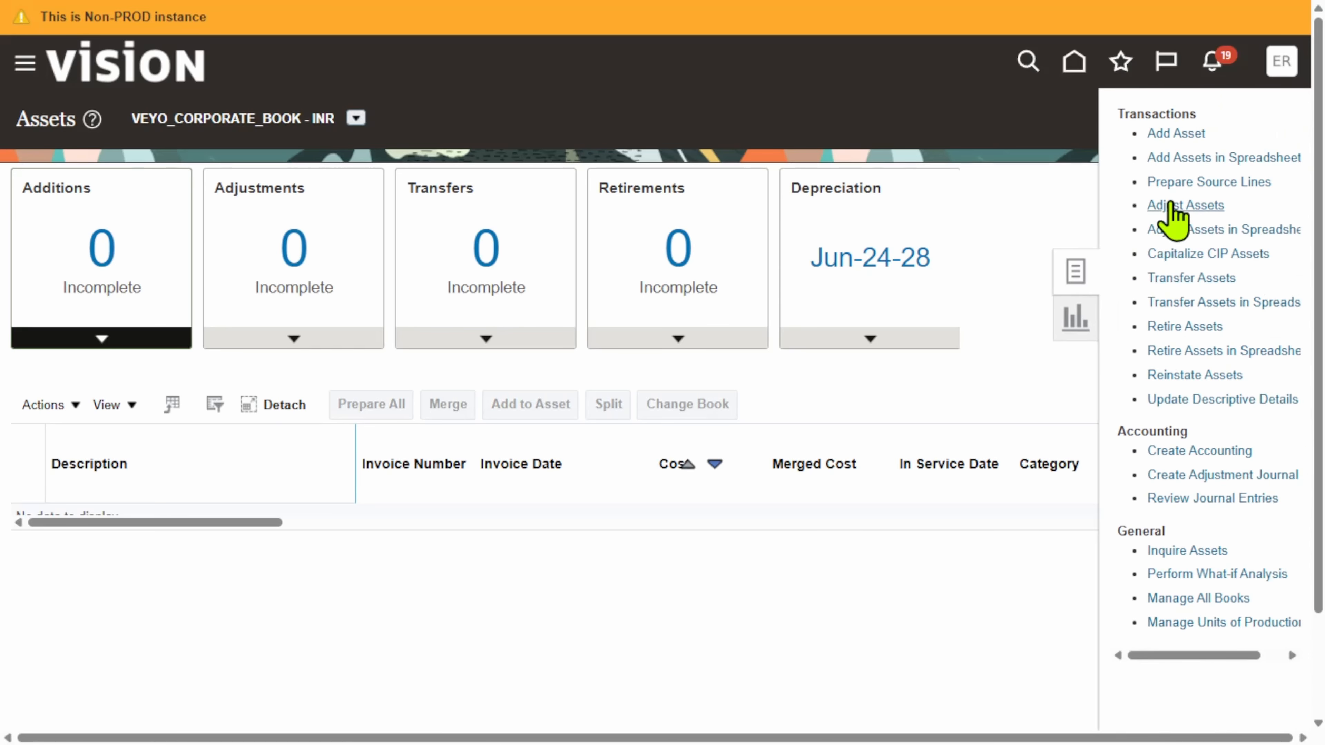
{"action": "left_click", "coordinate": [1175, 135]}
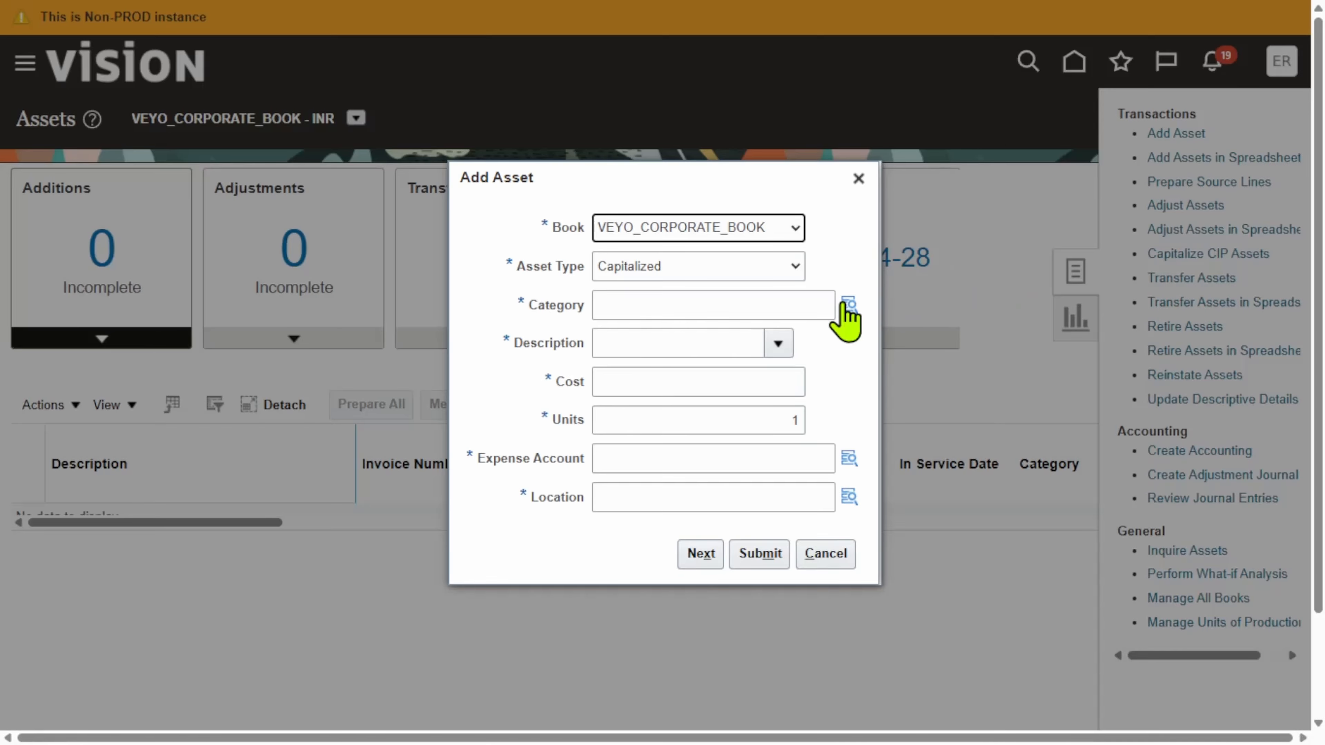
Set the new asset's category to major ERPZEN BUILDINGS and minor ERPZEN DLF BUILDING
{"action": "left_click", "coordinate": [846, 304]}
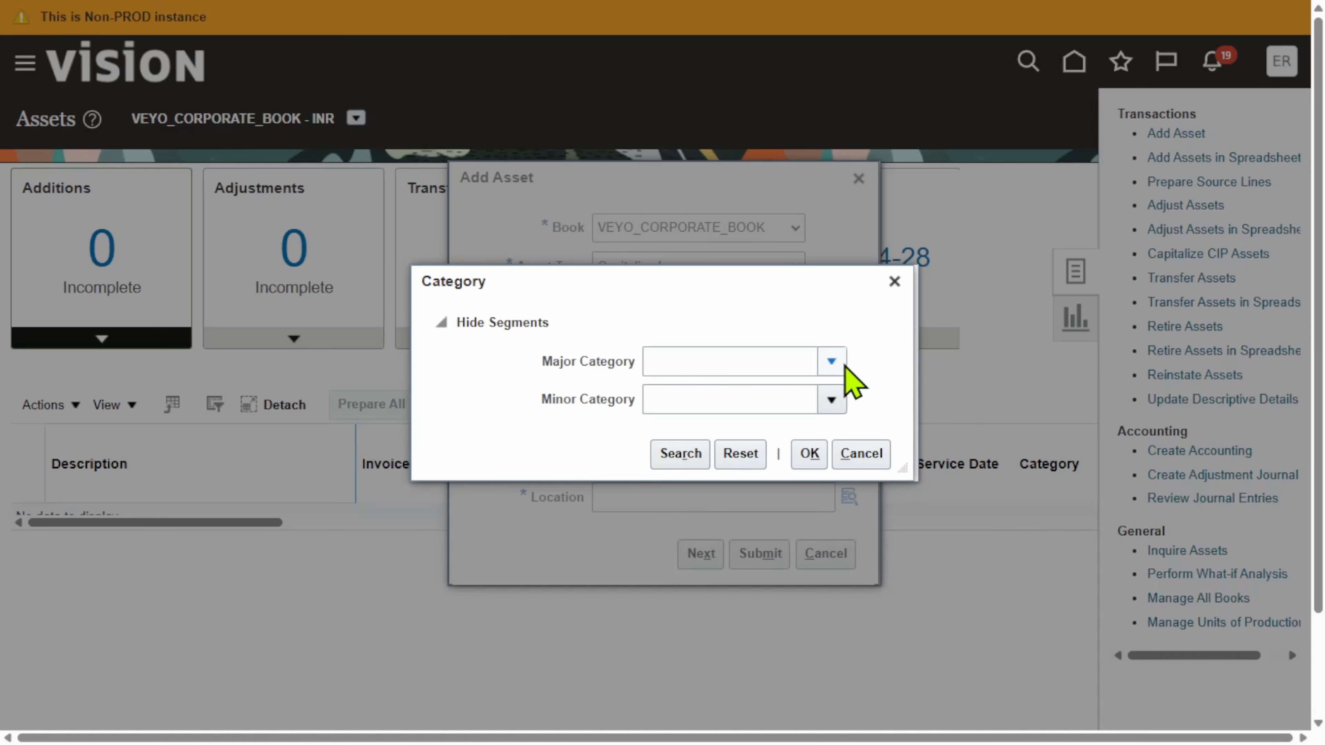
{"action": "left_click", "coordinate": [834, 362]}
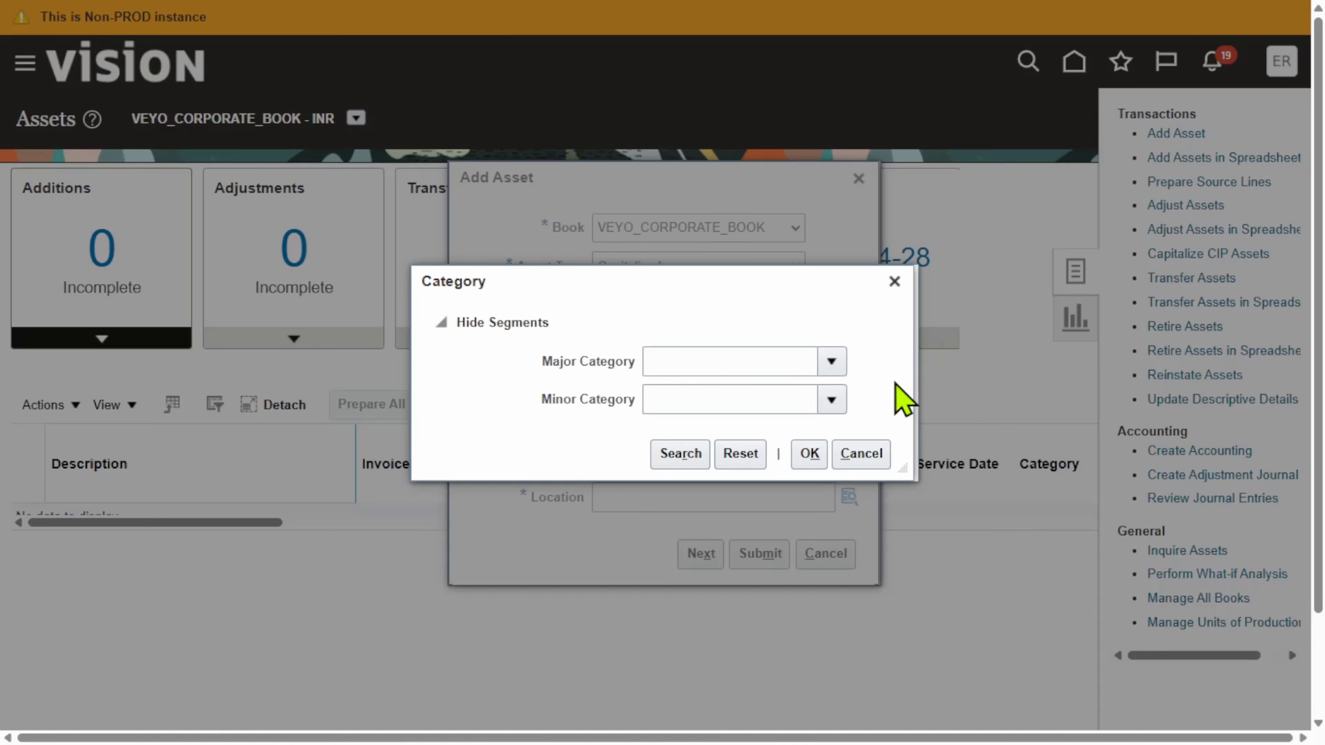
{"action": "left_click", "coordinate": [882, 423]}
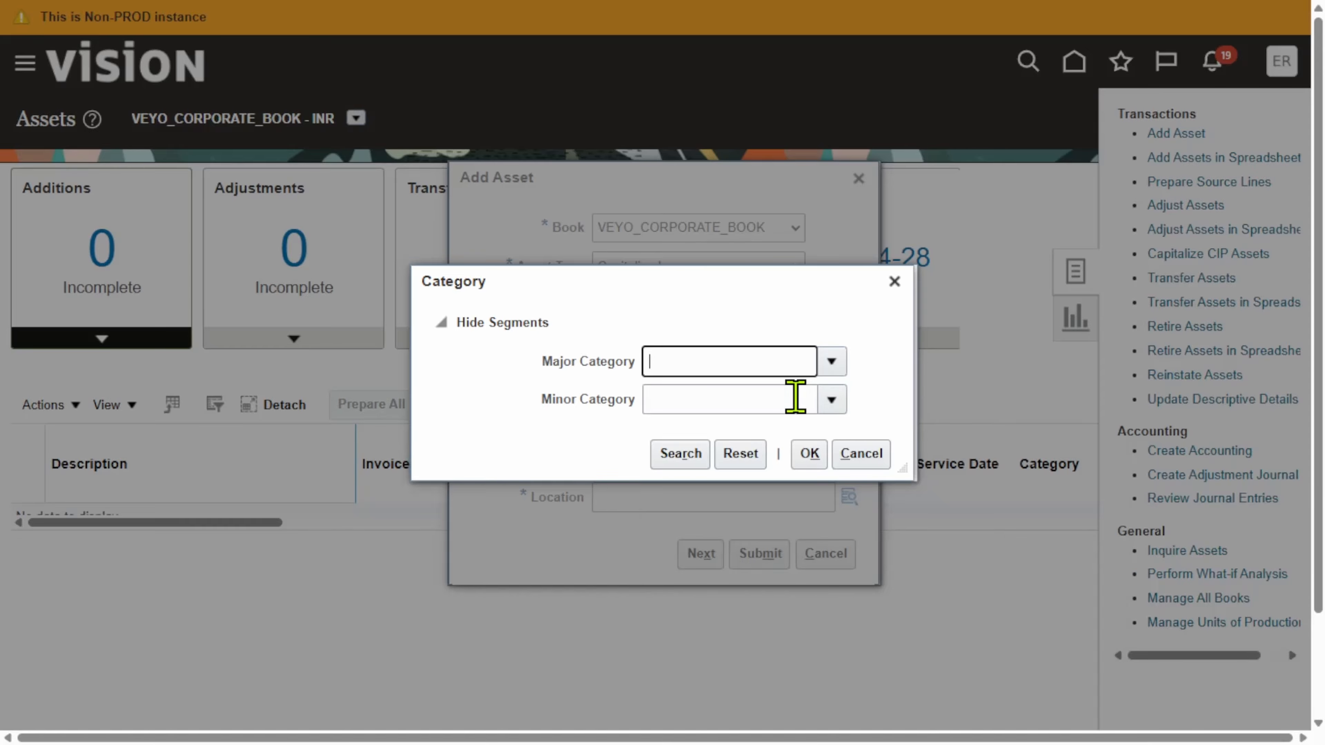
{"action": "left_click", "coordinate": [834, 401]}
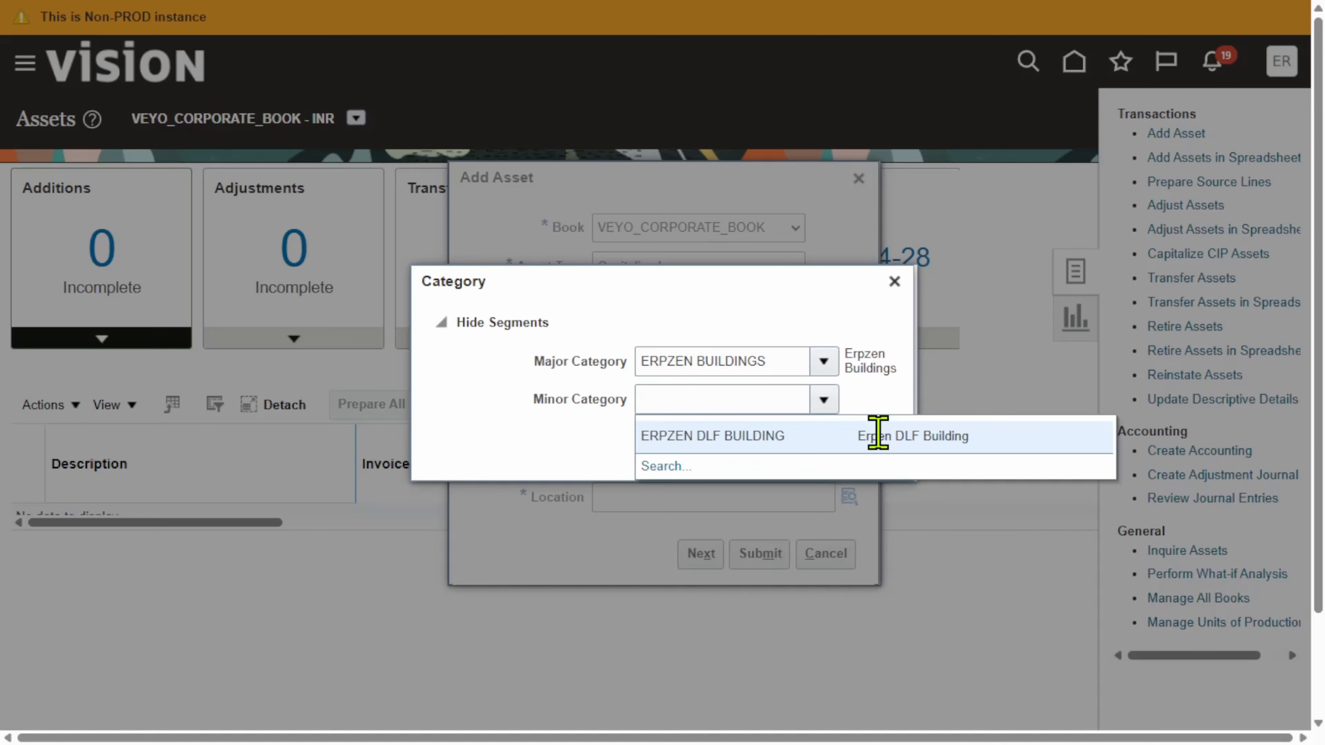
{"action": "left_click", "coordinate": [907, 442]}
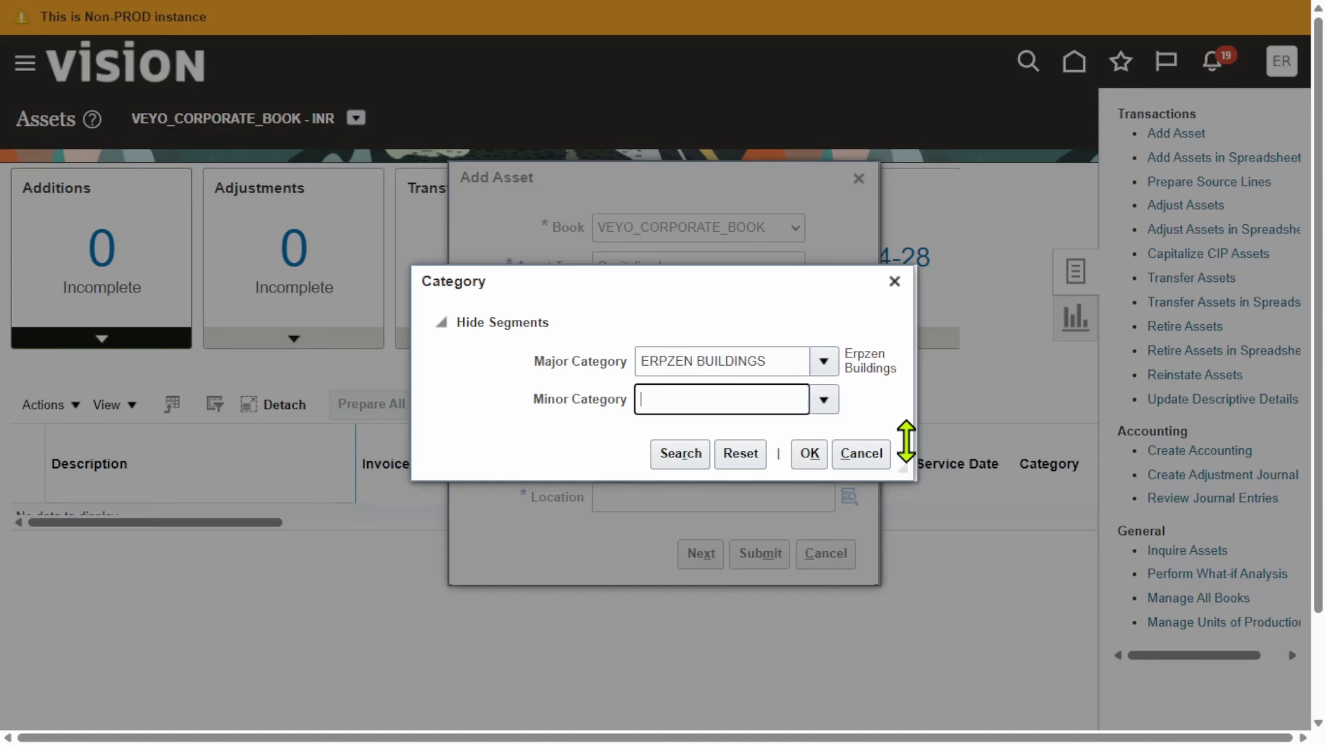
{"action": "left_click", "coordinate": [810, 461]}
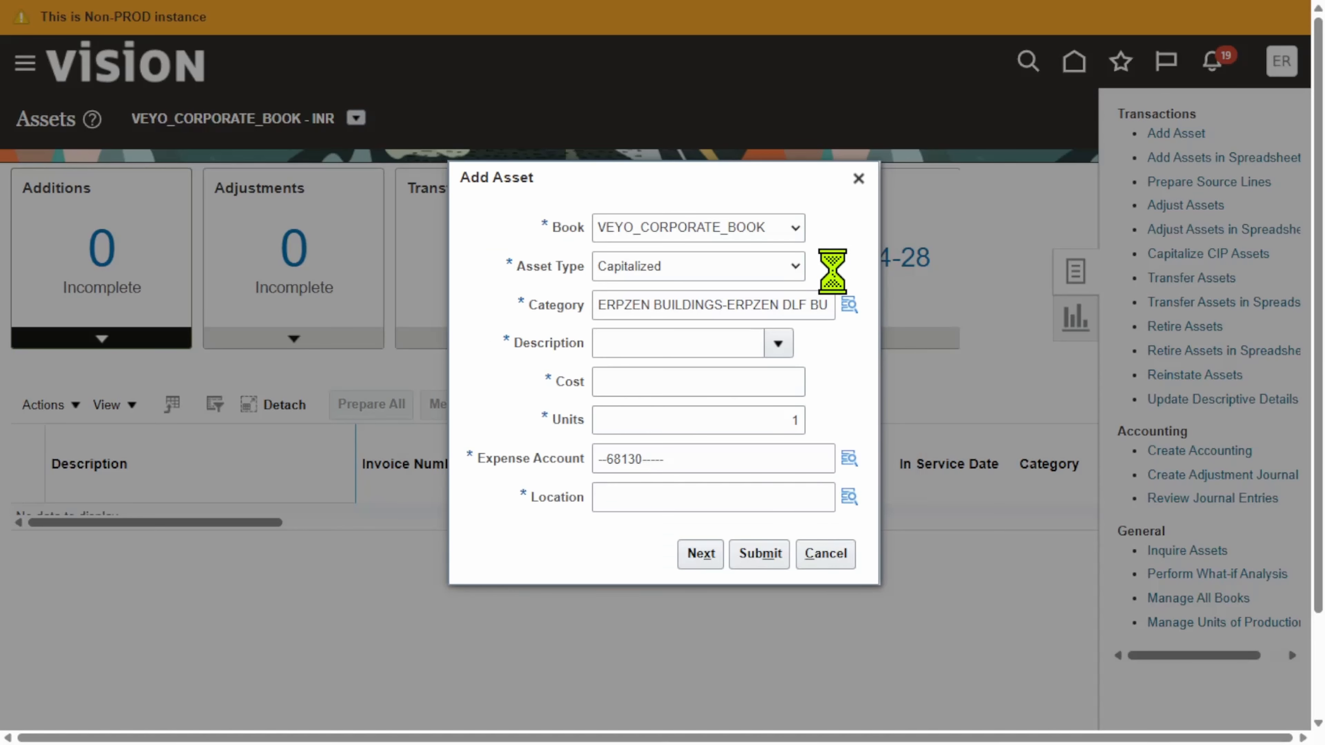
Enter Depreciation as the asset description and 70,000 as its cost
{"action": "left_click", "coordinate": [704, 346]}
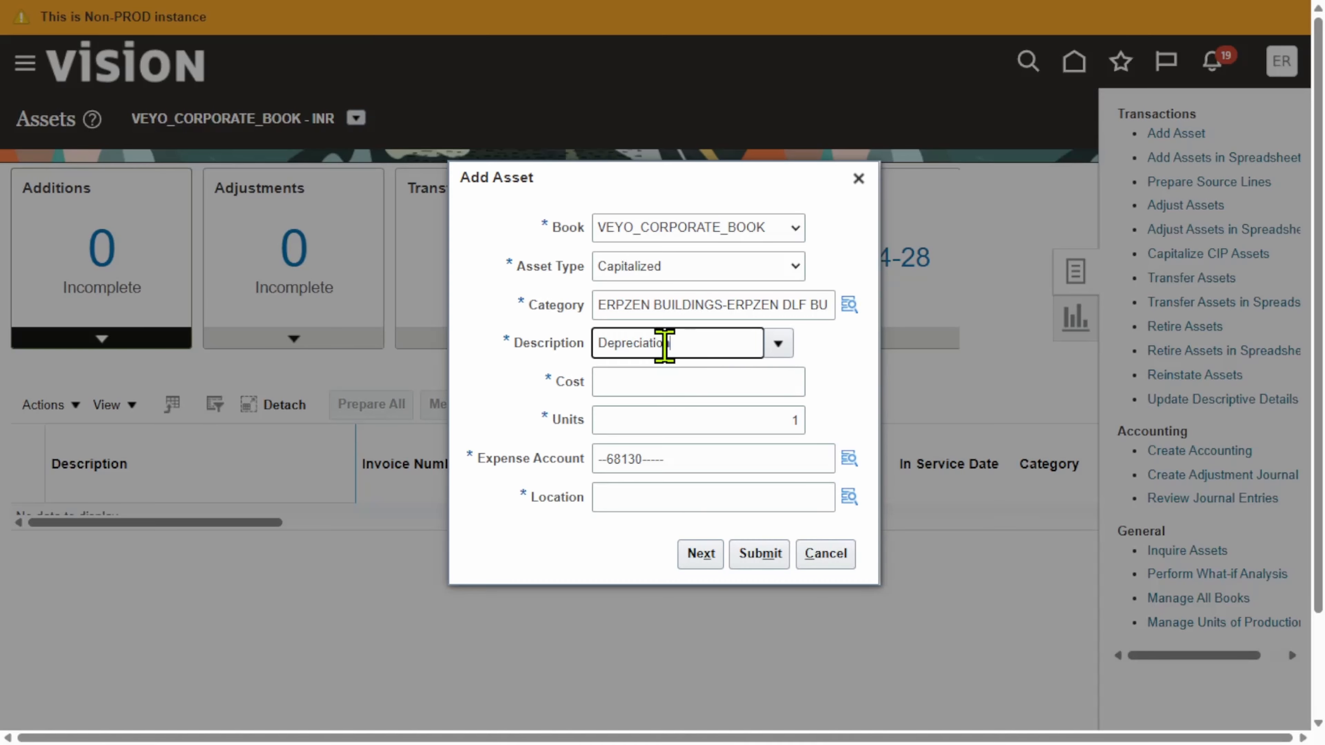
{"action": "left_click", "coordinate": [724, 377]}
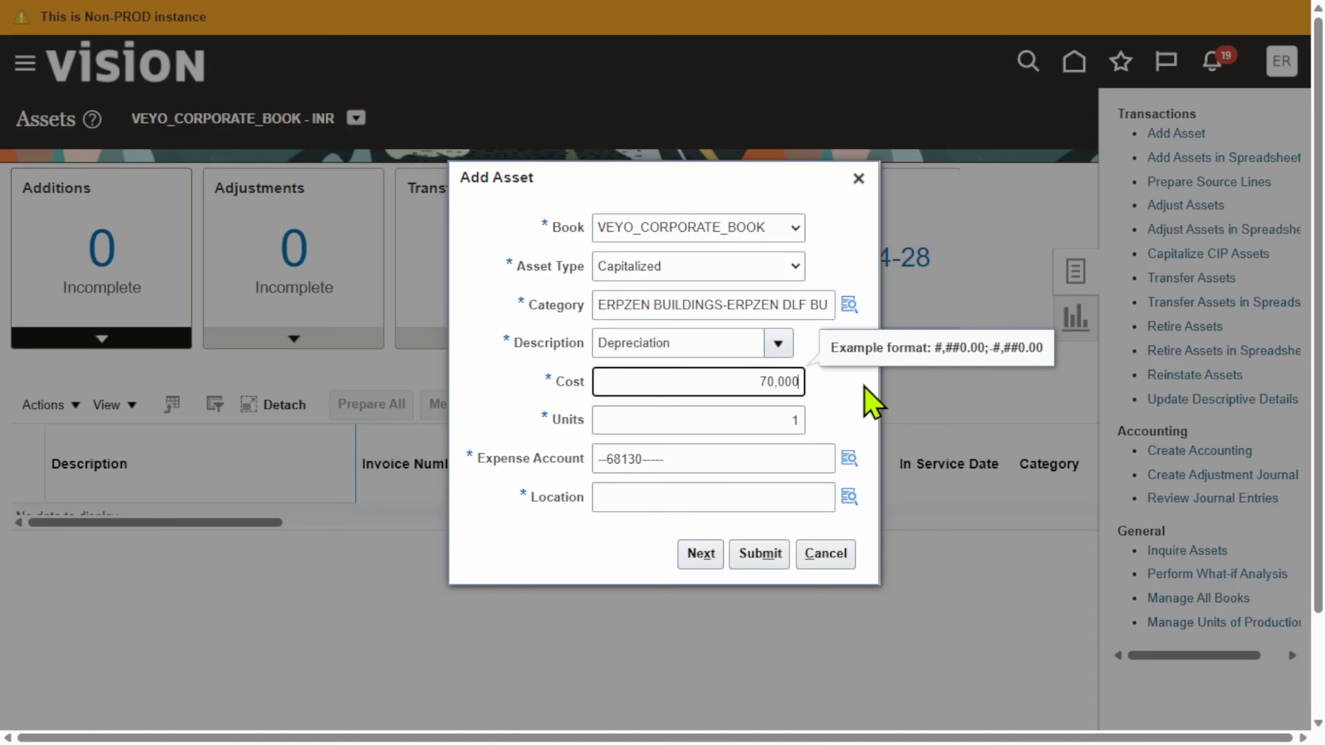
{"action": "left_click", "coordinate": [844, 420]}
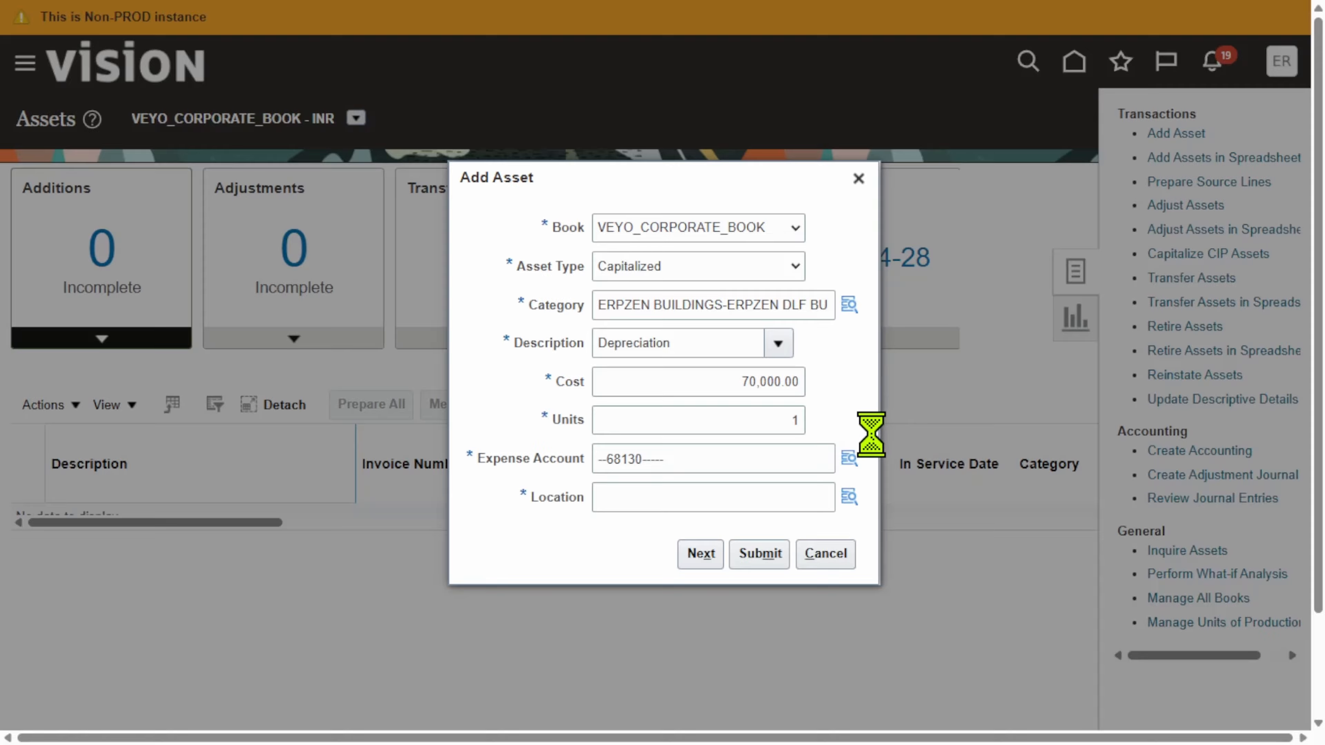
{"action": "left_click", "coordinate": [849, 459]}
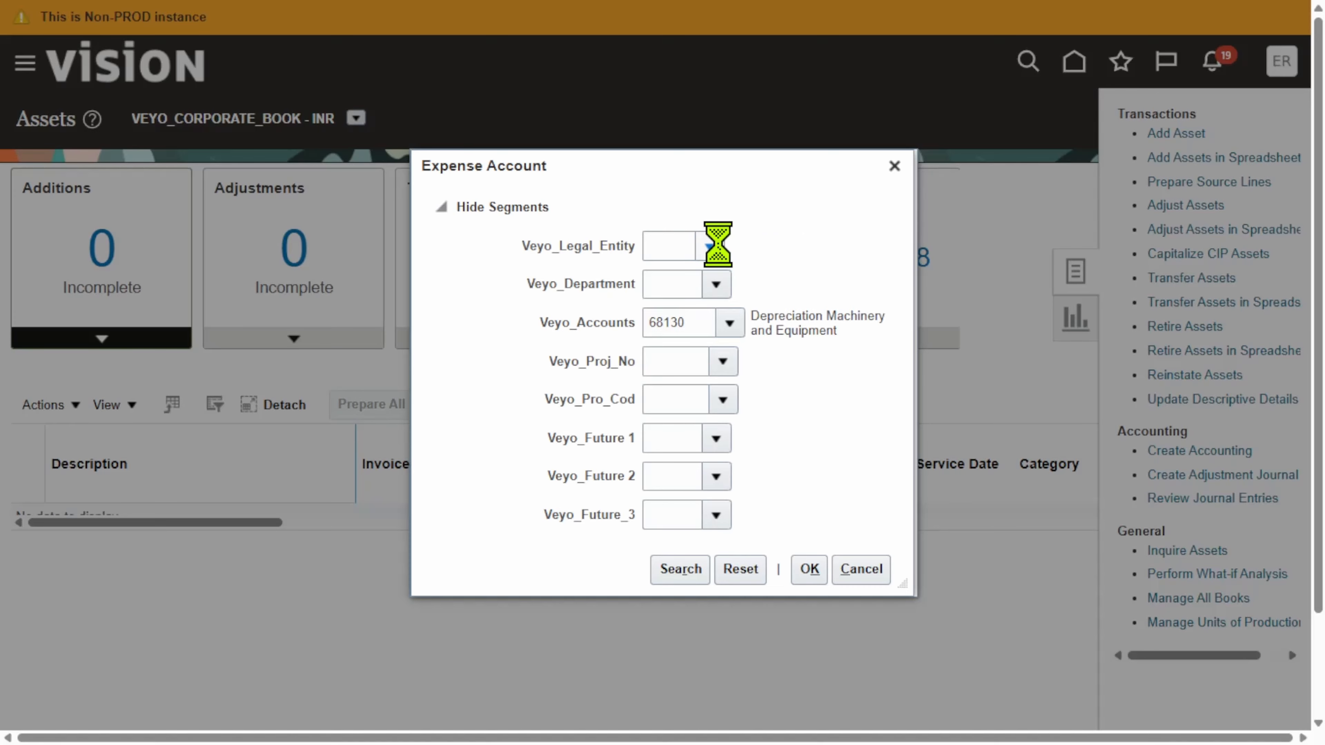
{"action": "left_click", "coordinate": [716, 247]}
{"action": "left_click", "coordinate": [784, 282]}
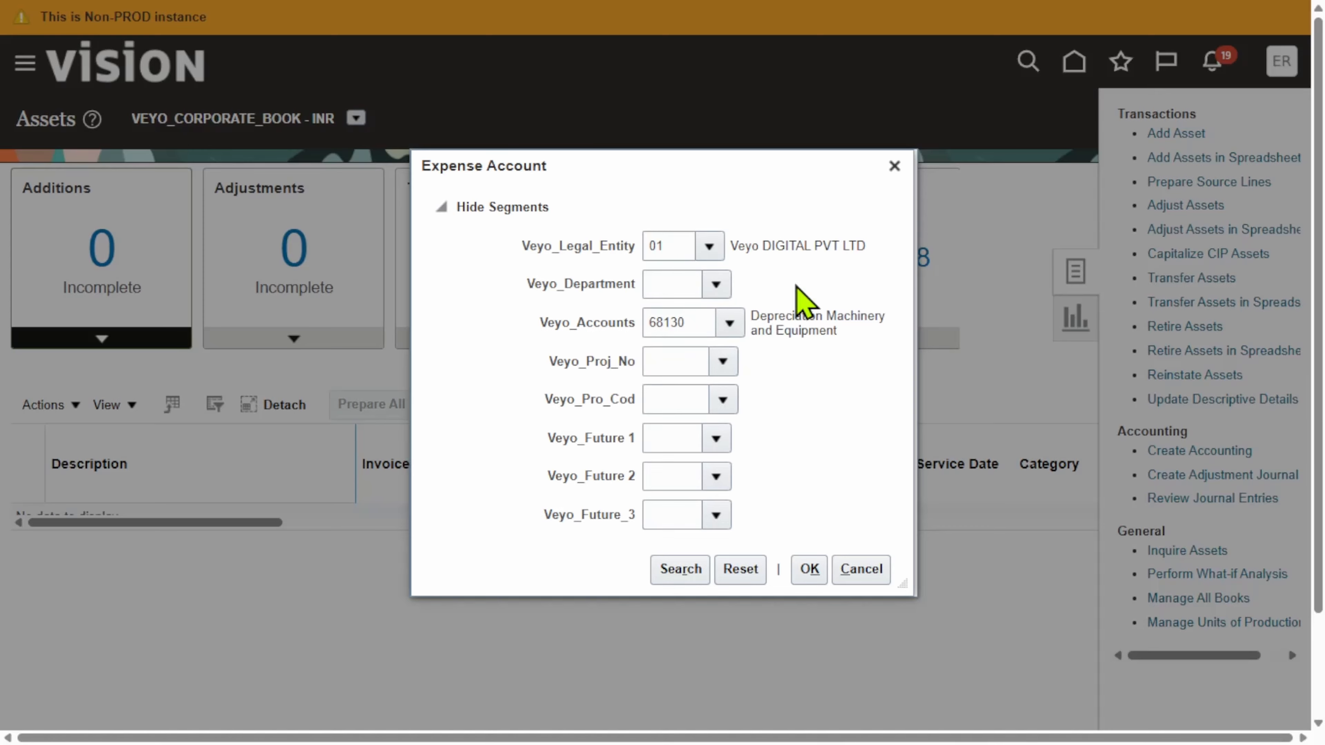
{"action": "left_click", "coordinate": [816, 334]}
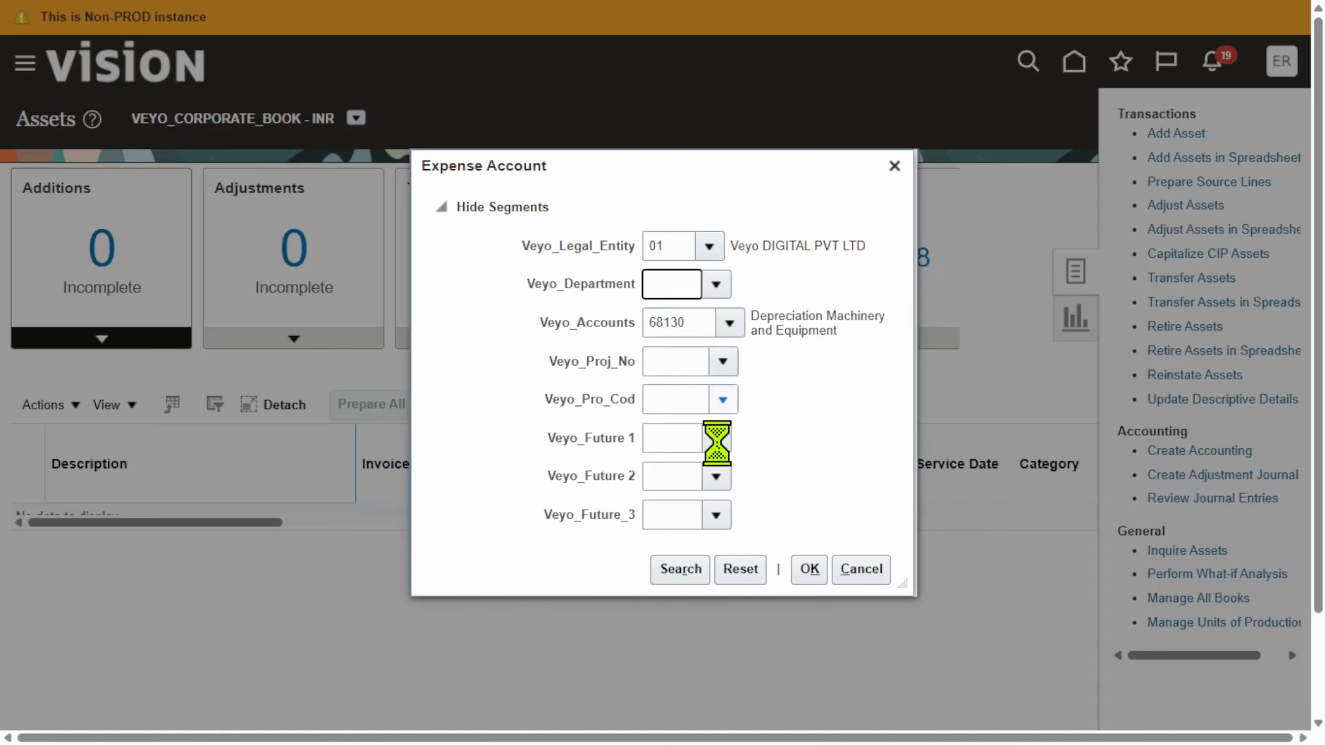
{"action": "left_click", "coordinate": [687, 576]}
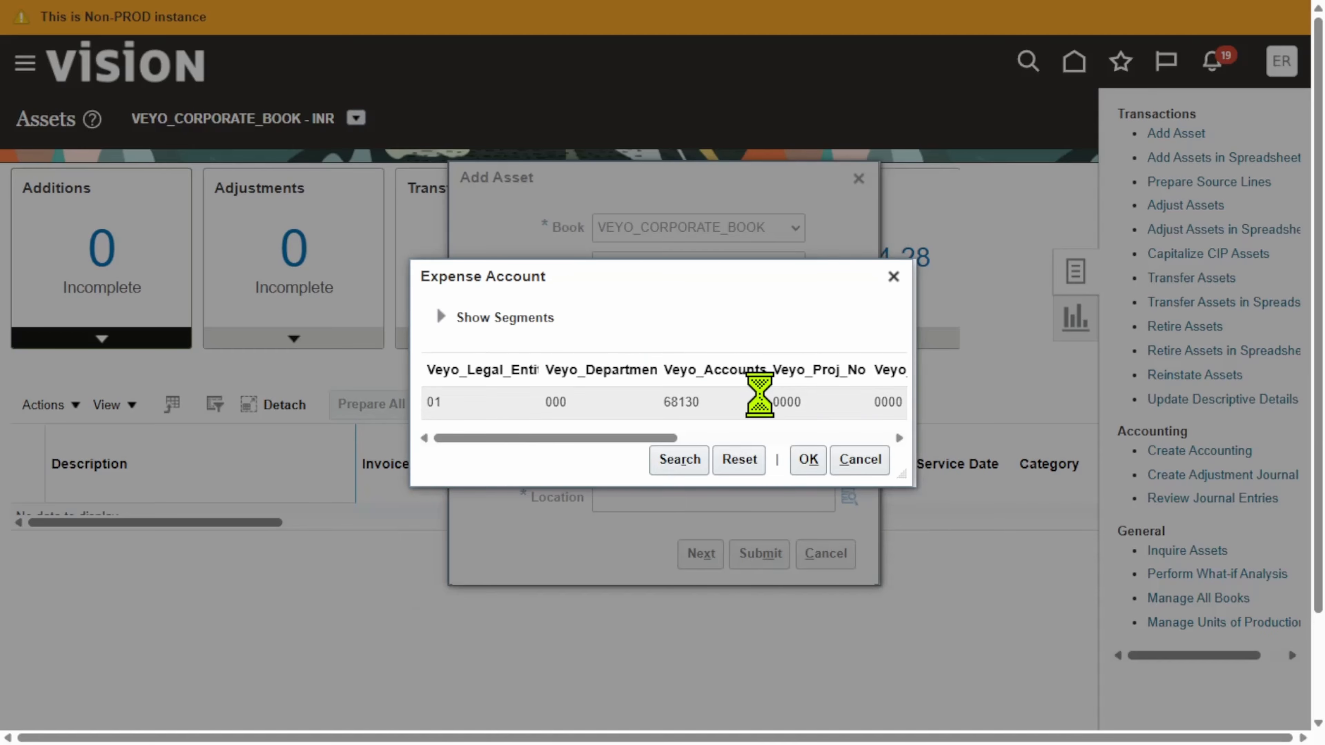
{"action": "left_click", "coordinate": [766, 409]}
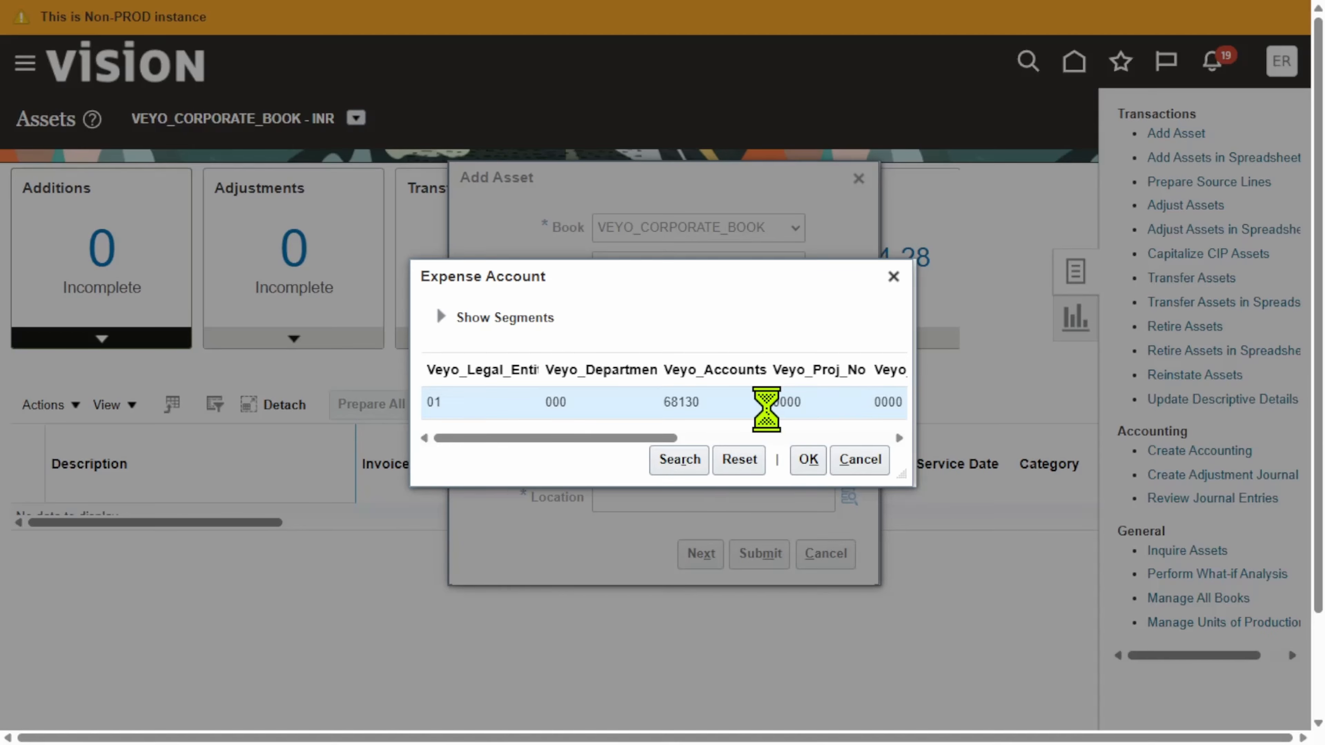
{"action": "left_click", "coordinate": [808, 460]}
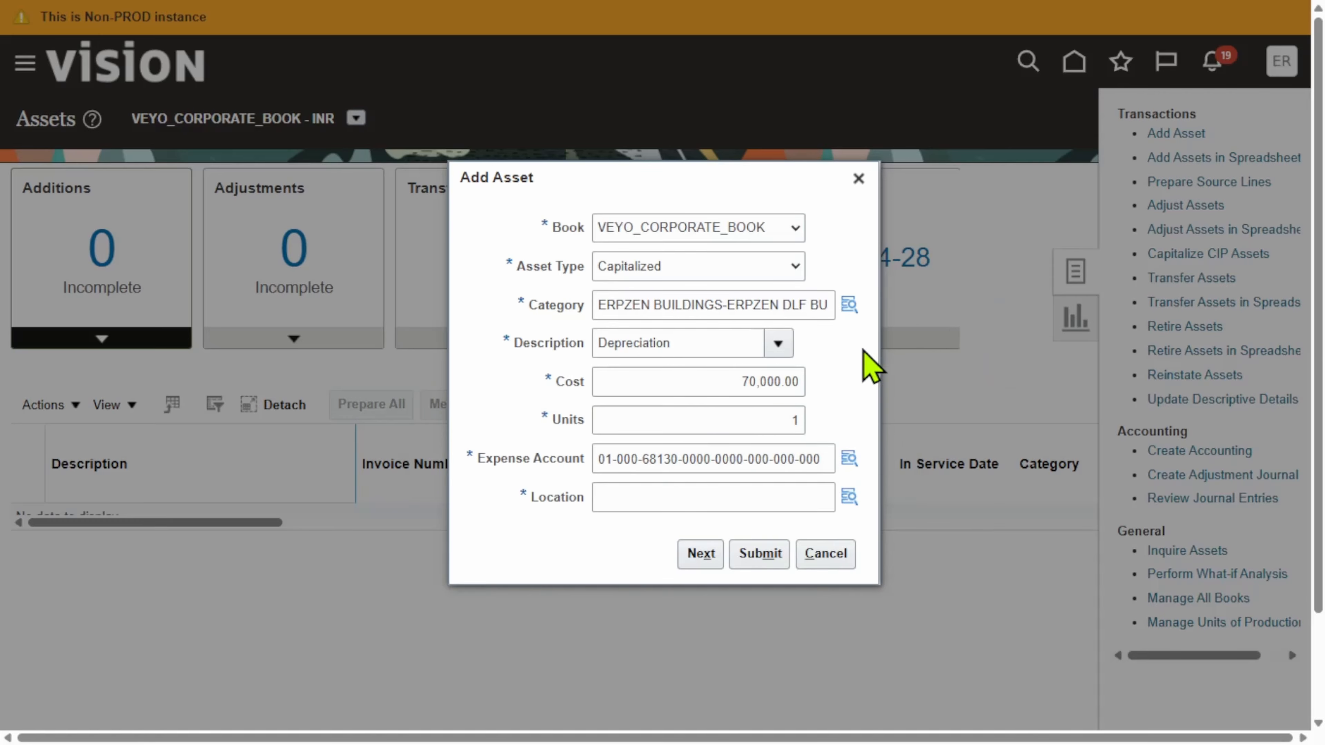
Search the locations and assign USA-CALIFORNIA-ATLANTA-OFFICE to the asset
{"action": "left_click", "coordinate": [849, 499]}
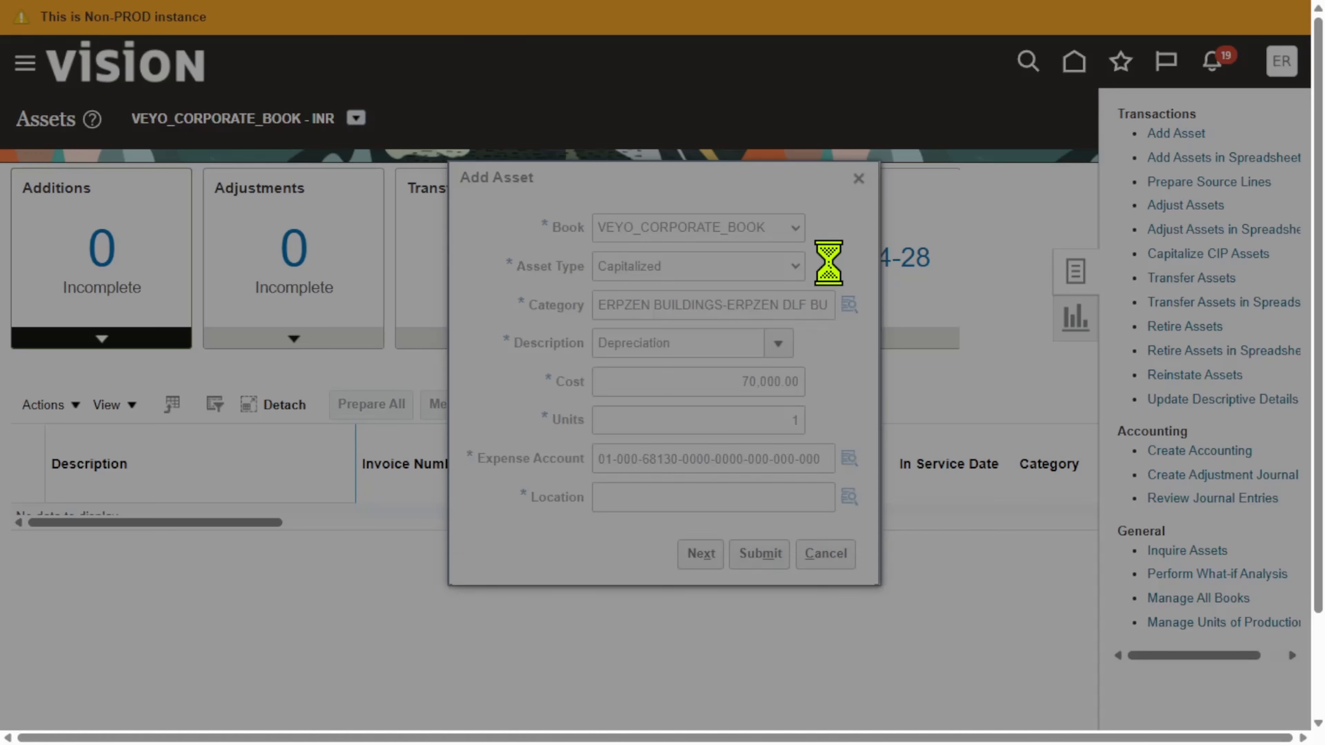
{"action": "left_click", "coordinate": [679, 519]}
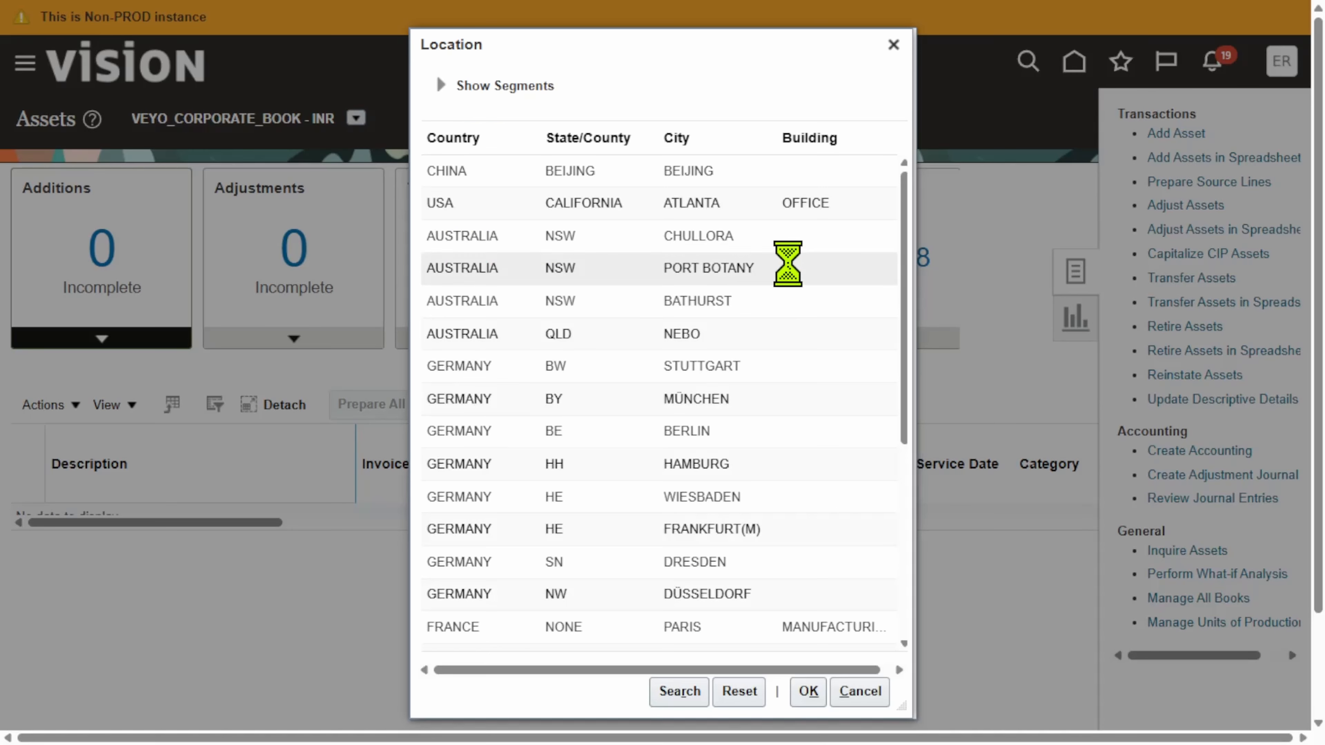
{"action": "left_click", "coordinate": [808, 690]}
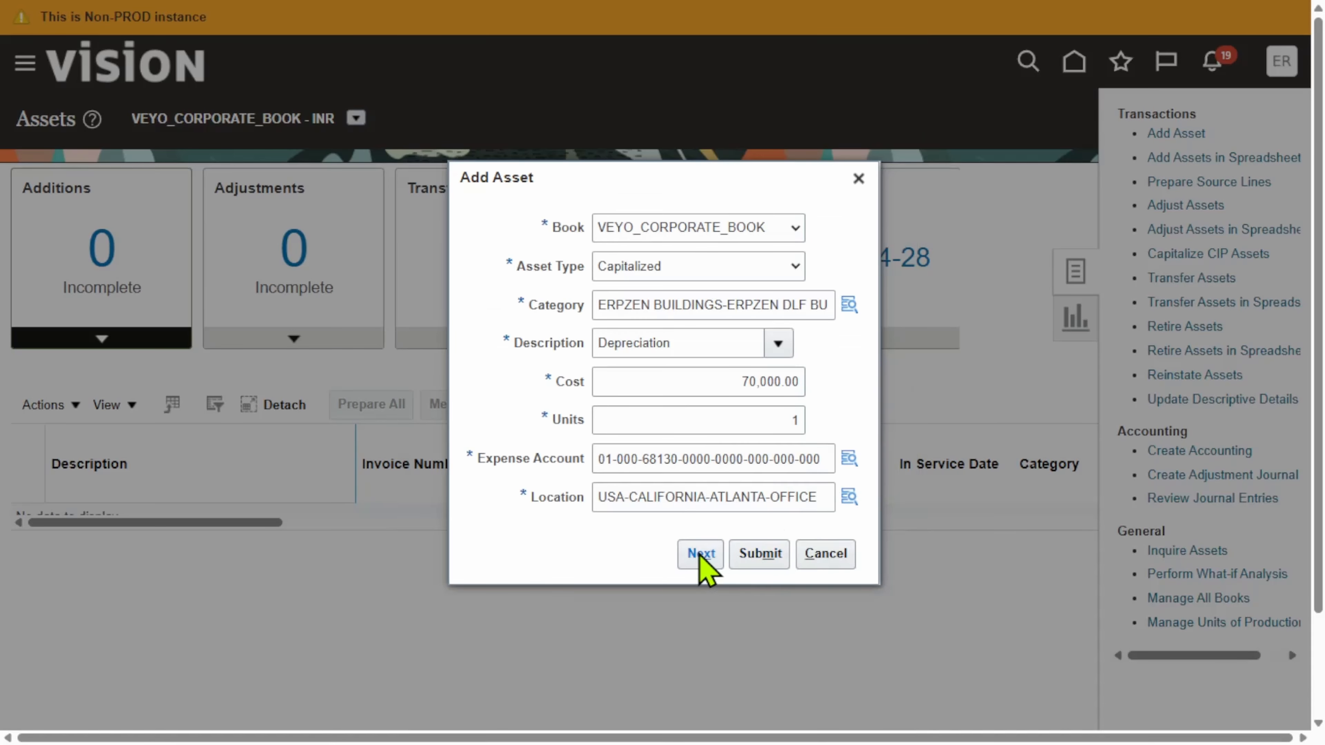
Continue to the full asset details and enter 1074 as the asset number
{"action": "left_click", "coordinate": [694, 556]}
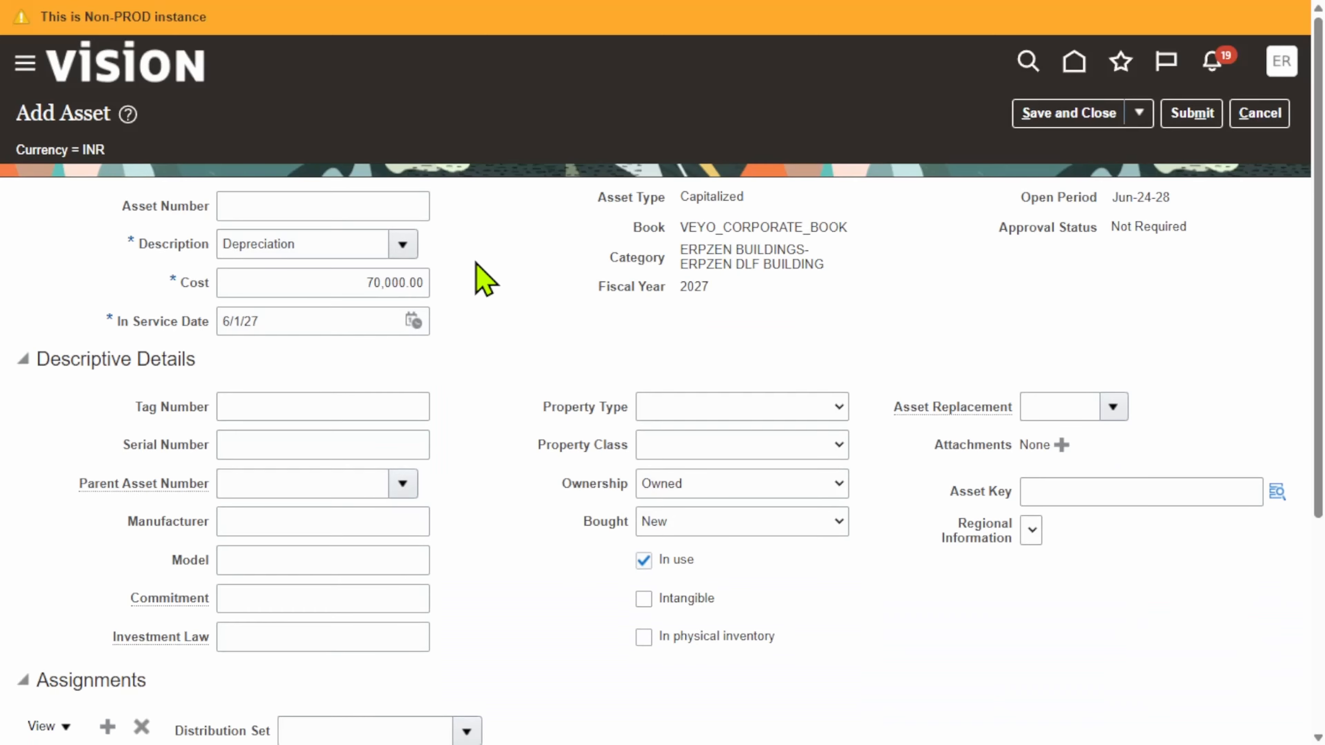
{"action": "left_click", "coordinate": [345, 202]}
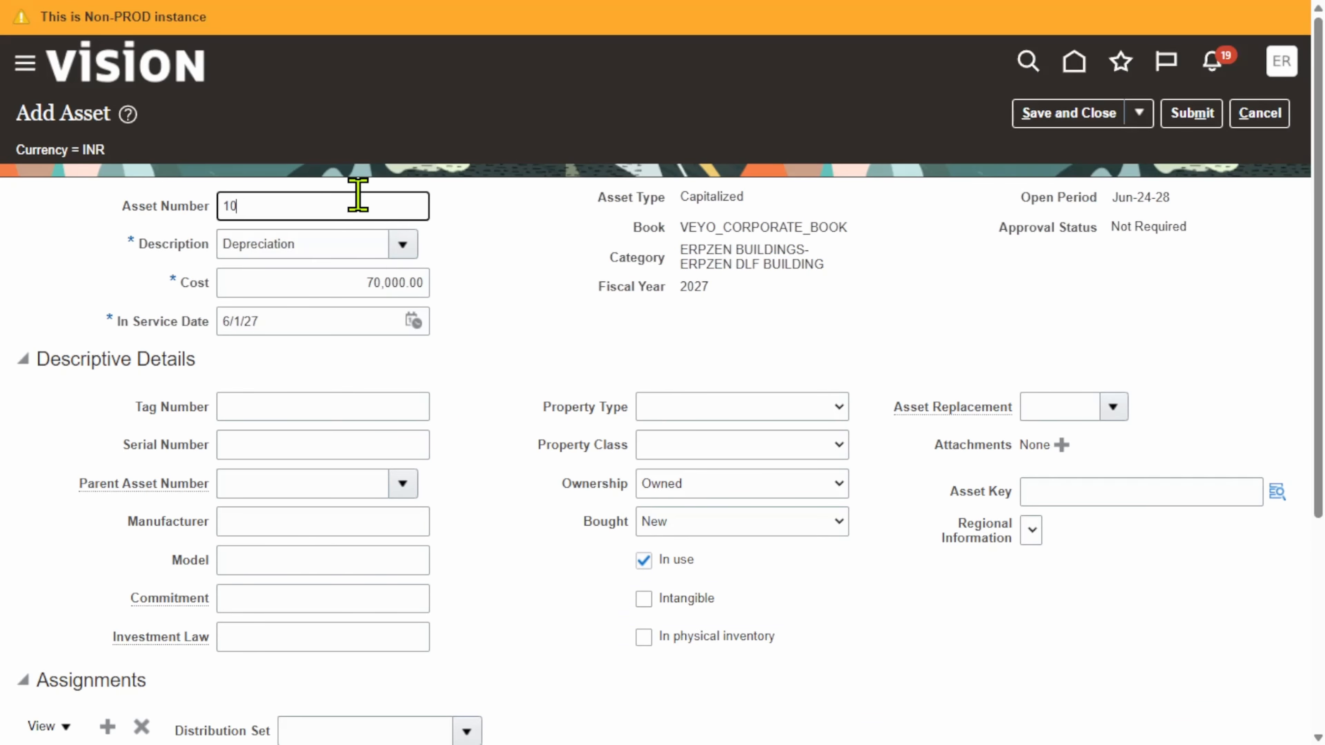
{"action": "left_click", "coordinate": [521, 334]}
Set the asset key to COMPRESSOR STATION in the descriptive details and save the asset
{"action": "scroll", "coordinate": [645, 378], "scroll_direction": "down", "scroll_amount": 3}
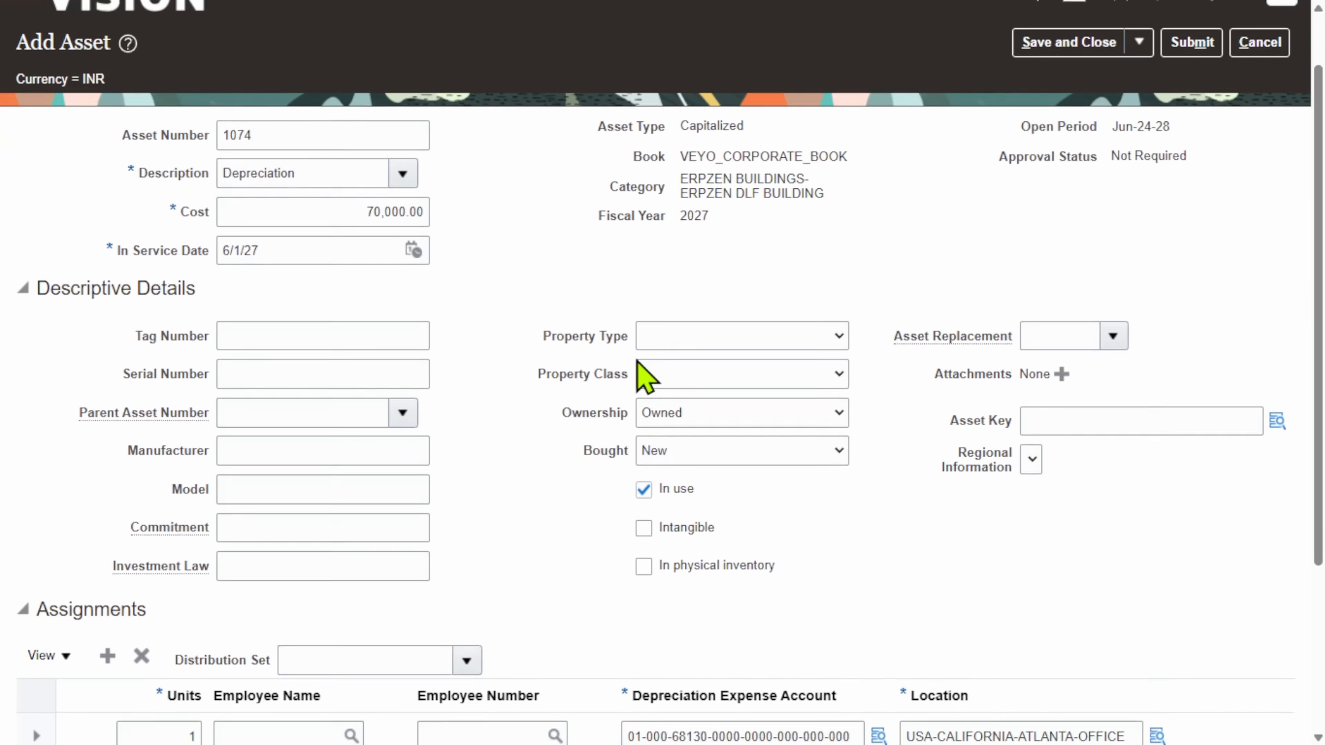
{"action": "left_click", "coordinate": [1276, 297]}
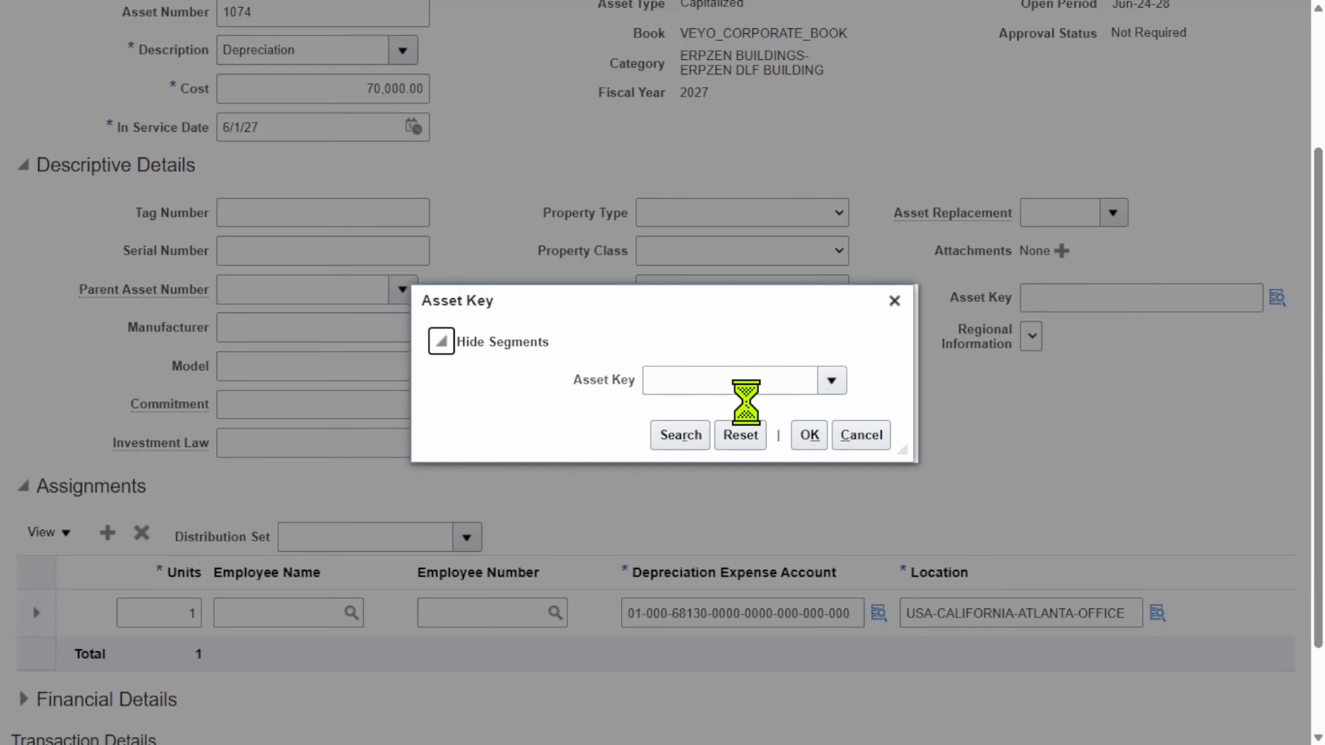
{"action": "left_click", "coordinate": [702, 442]}
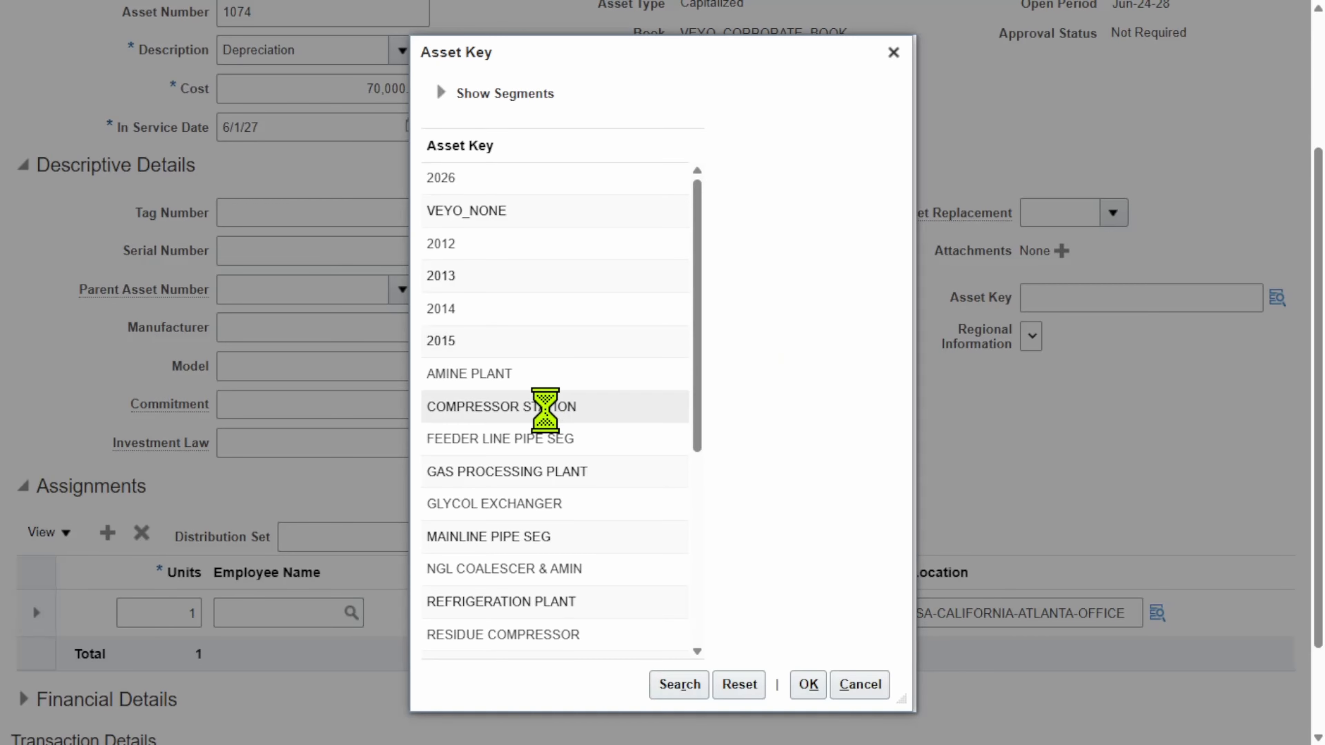
{"action": "left_click", "coordinate": [678, 407]}
{"action": "left_click", "coordinate": [808, 684]}
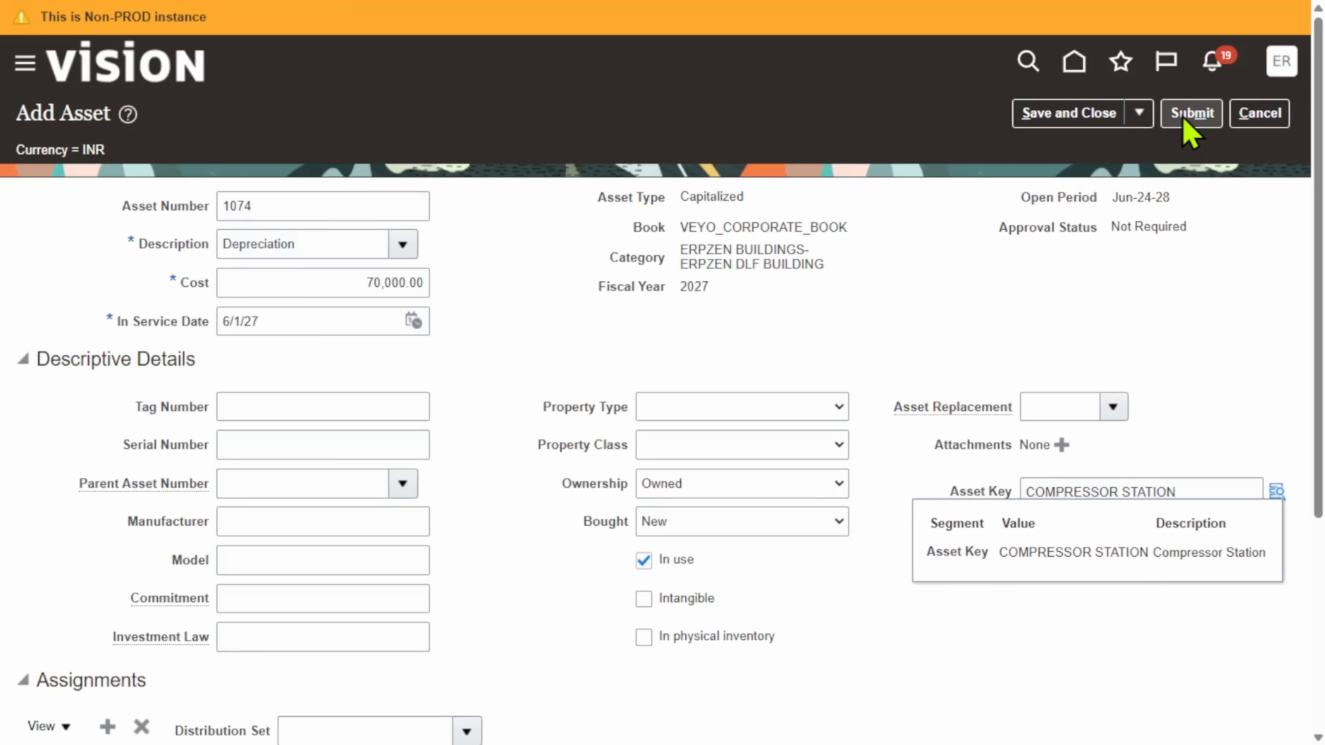
{"action": "left_click", "coordinate": [1139, 113]}
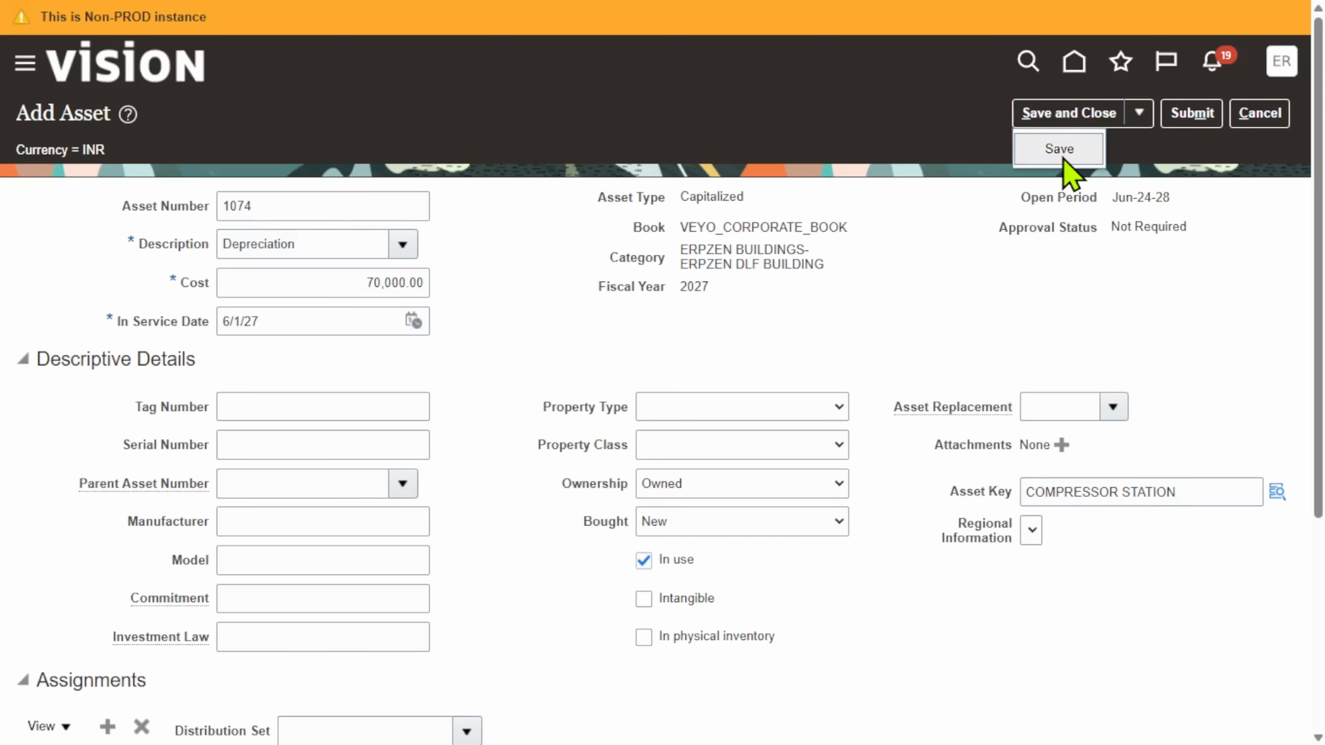
{"action": "left_click", "coordinate": [1059, 152]}
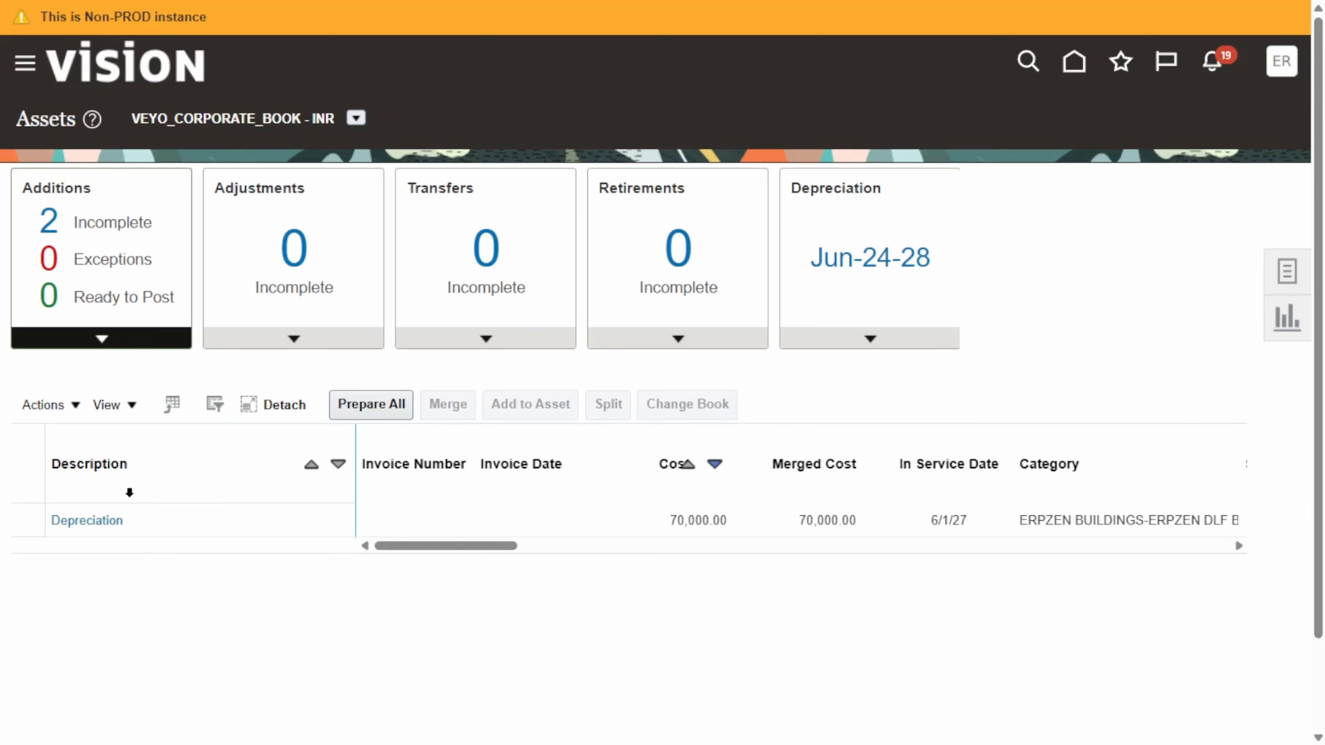
Open the incomplete Depreciation addition costing 70,000 for editing, review its details and make it ready to post
{"action": "left_click", "coordinate": [454, 516]}
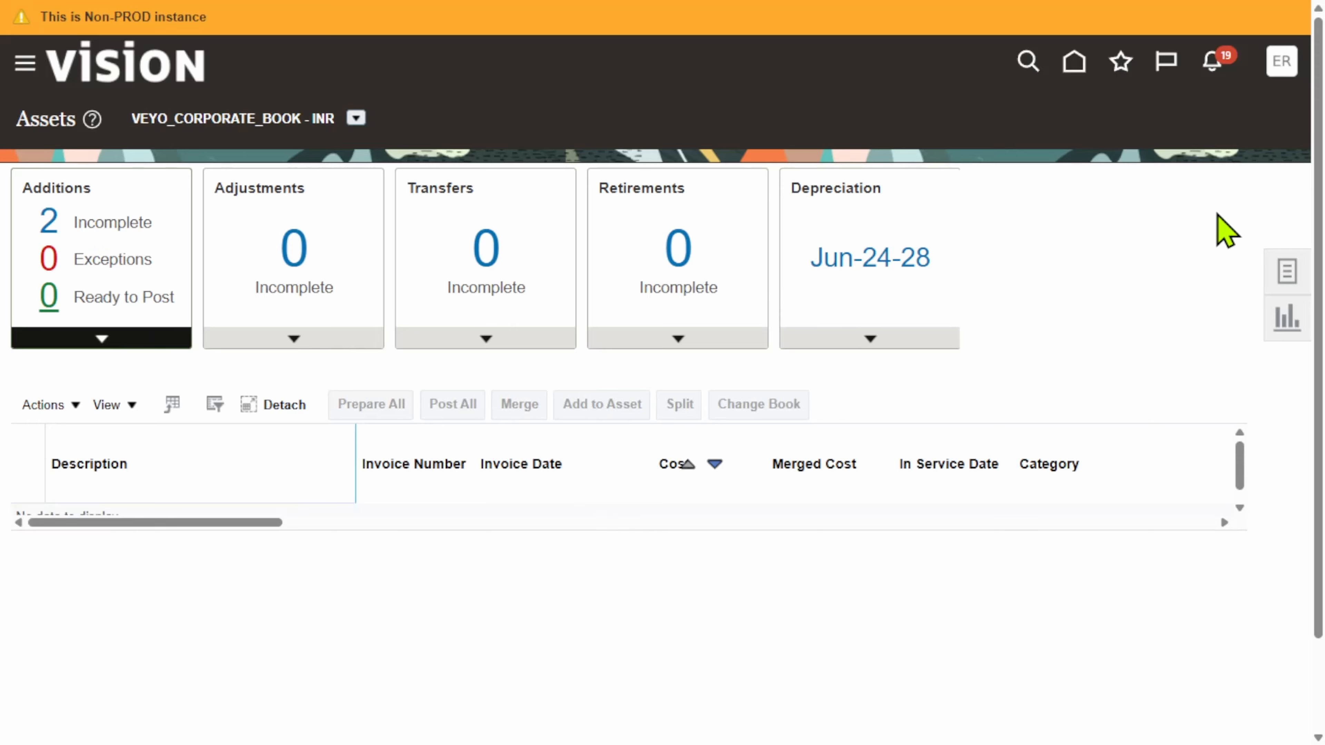
{"action": "left_click", "coordinate": [73, 222]}
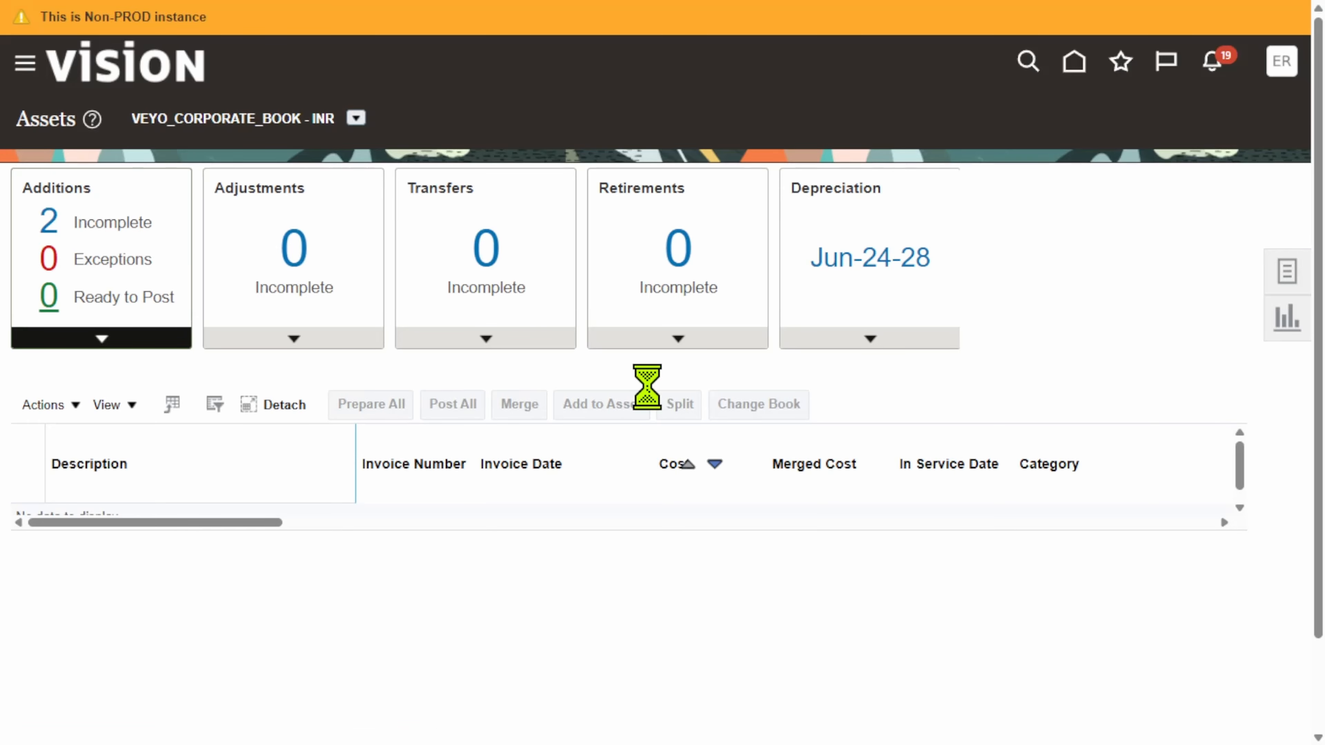
{"action": "left_click", "coordinate": [260, 521]}
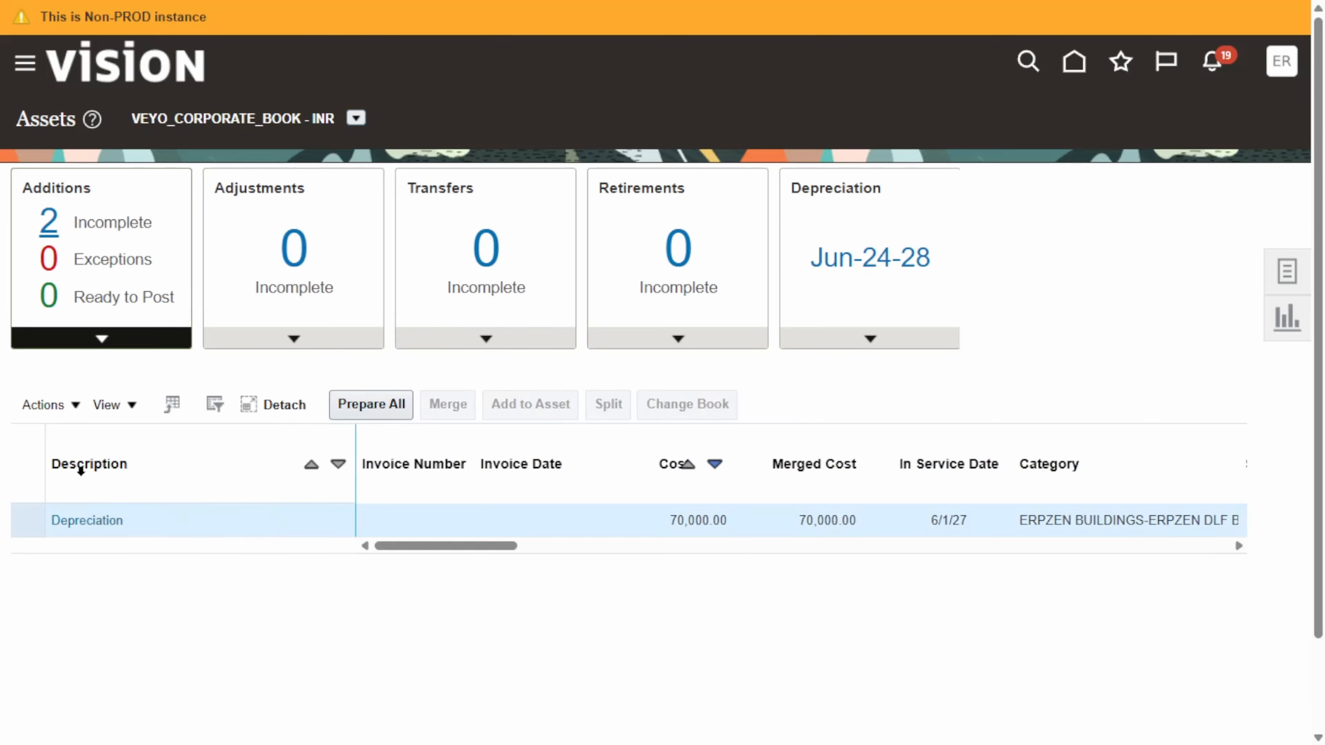
{"action": "left_click", "coordinate": [52, 405]}
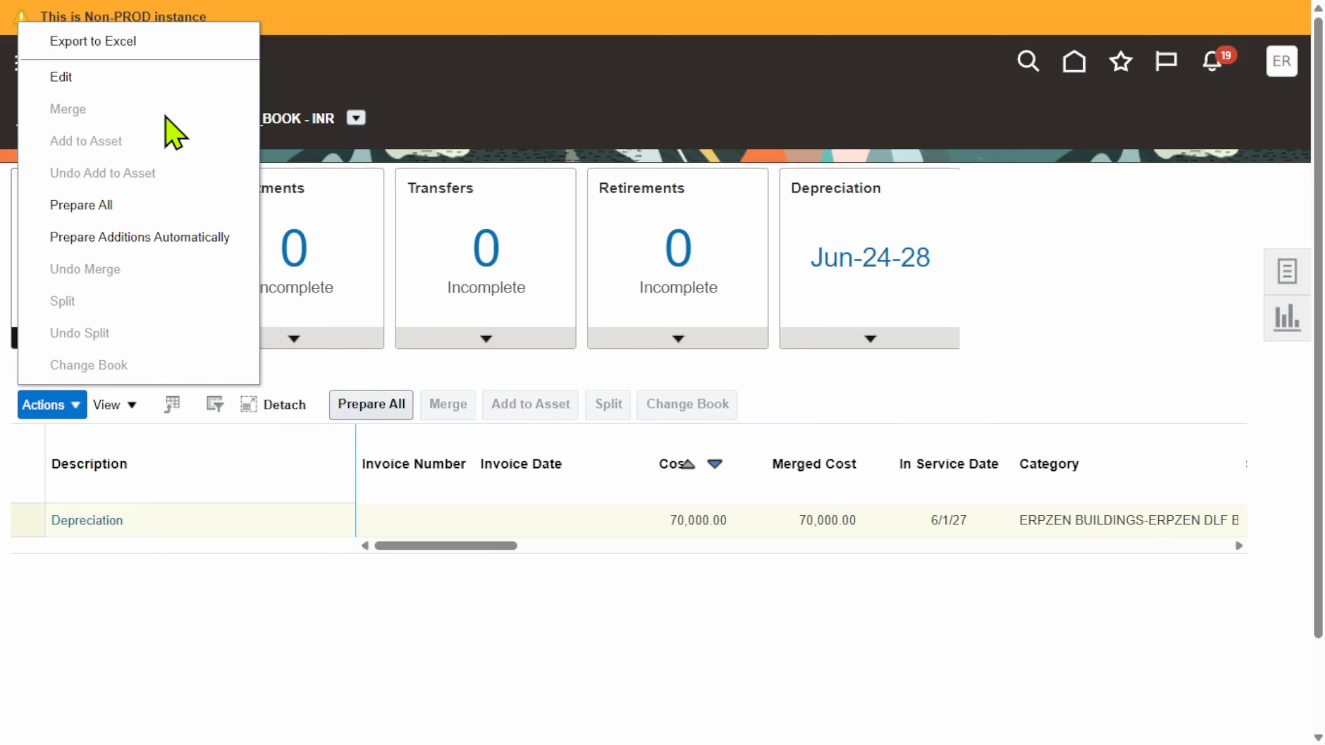
{"action": "left_click", "coordinate": [73, 79]}
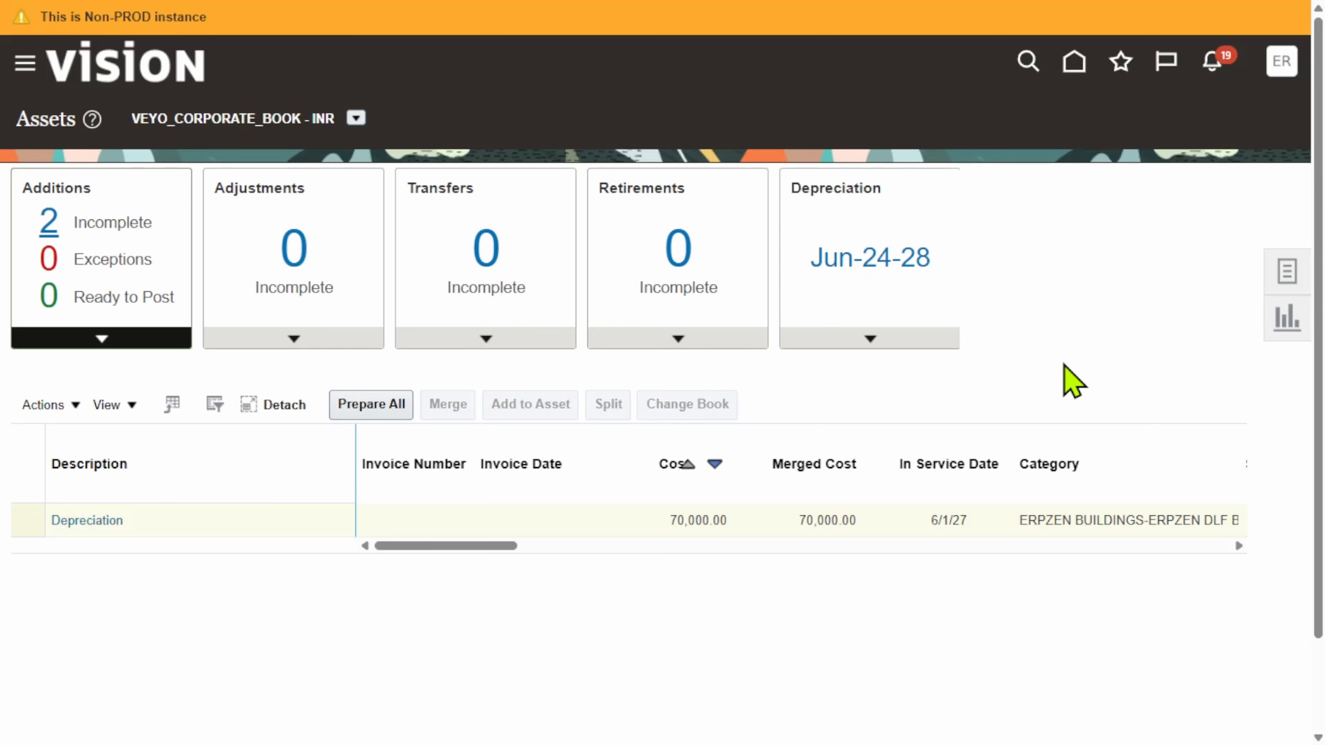
{"action": "scroll", "coordinate": [918, 493], "scroll_direction": "down", "scroll_amount": 5}
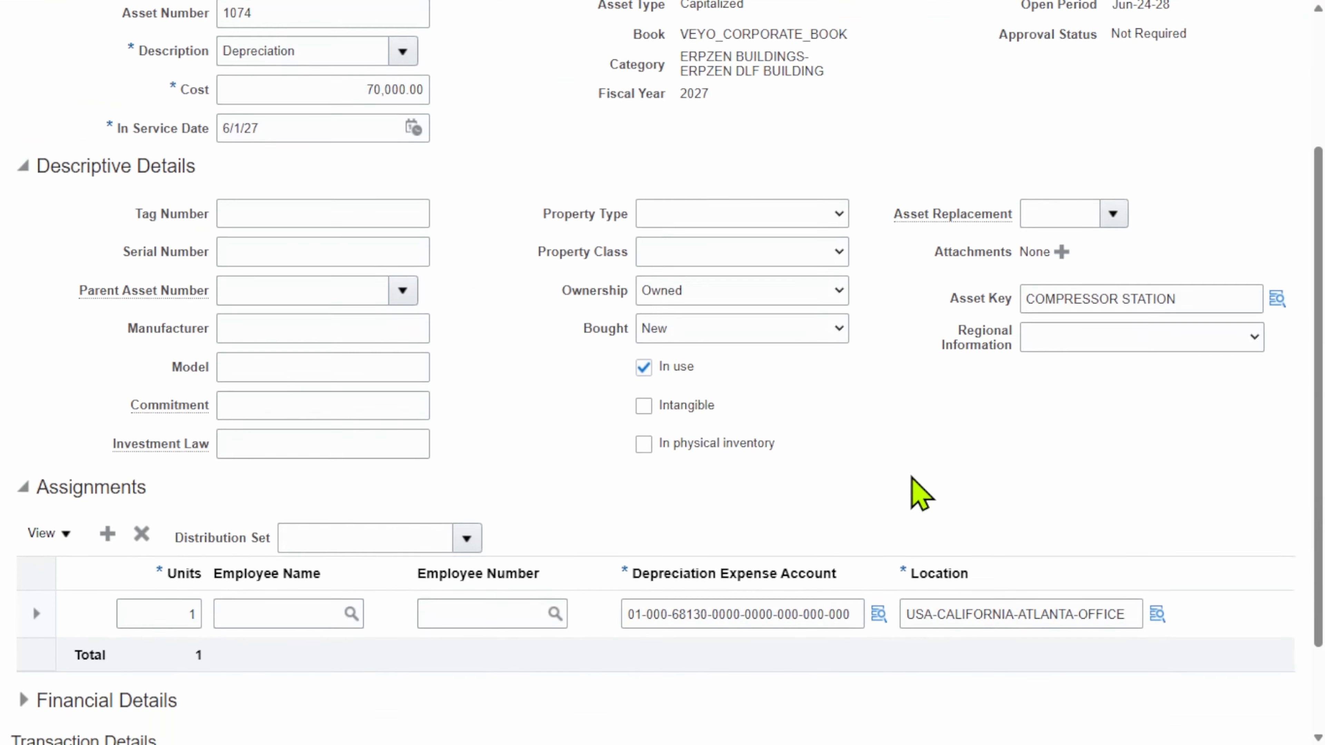
{"action": "scroll", "coordinate": [1074, 433], "scroll_direction": "up", "scroll_amount": 5}
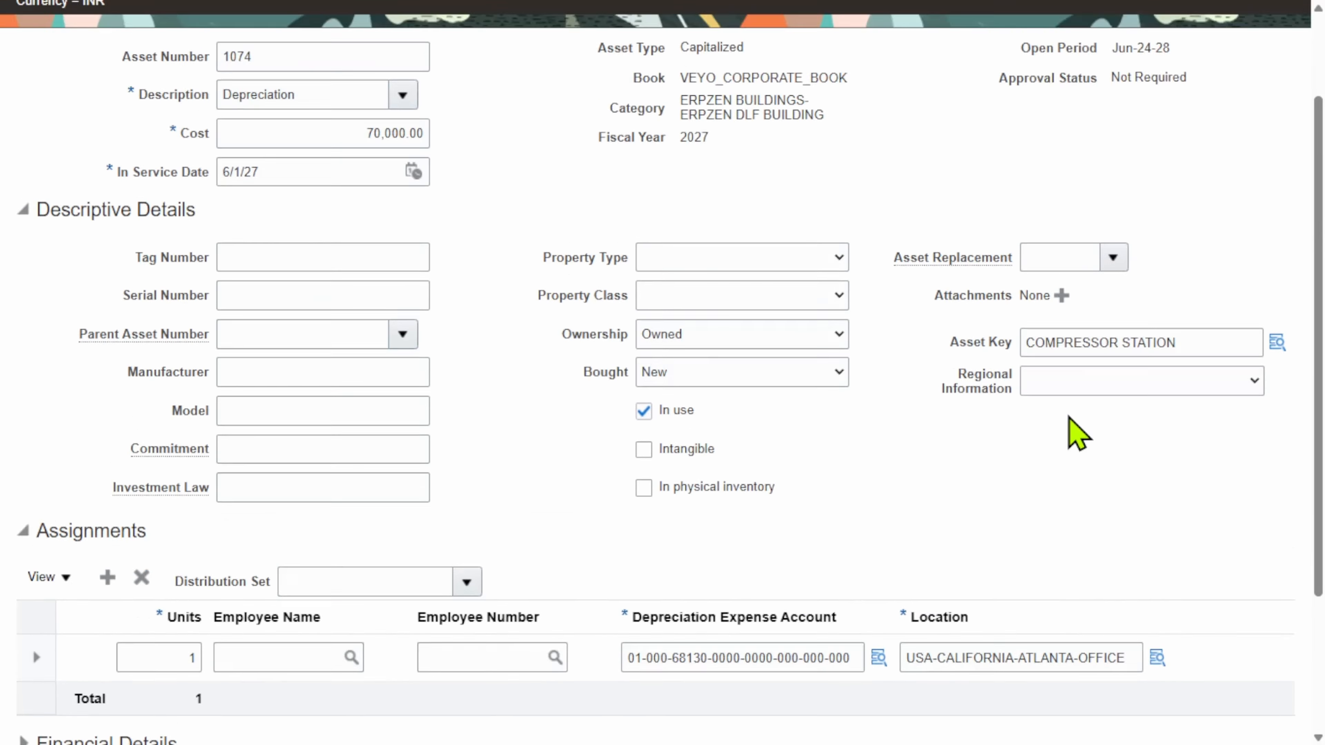
{"action": "left_click", "coordinate": [1194, 113]}
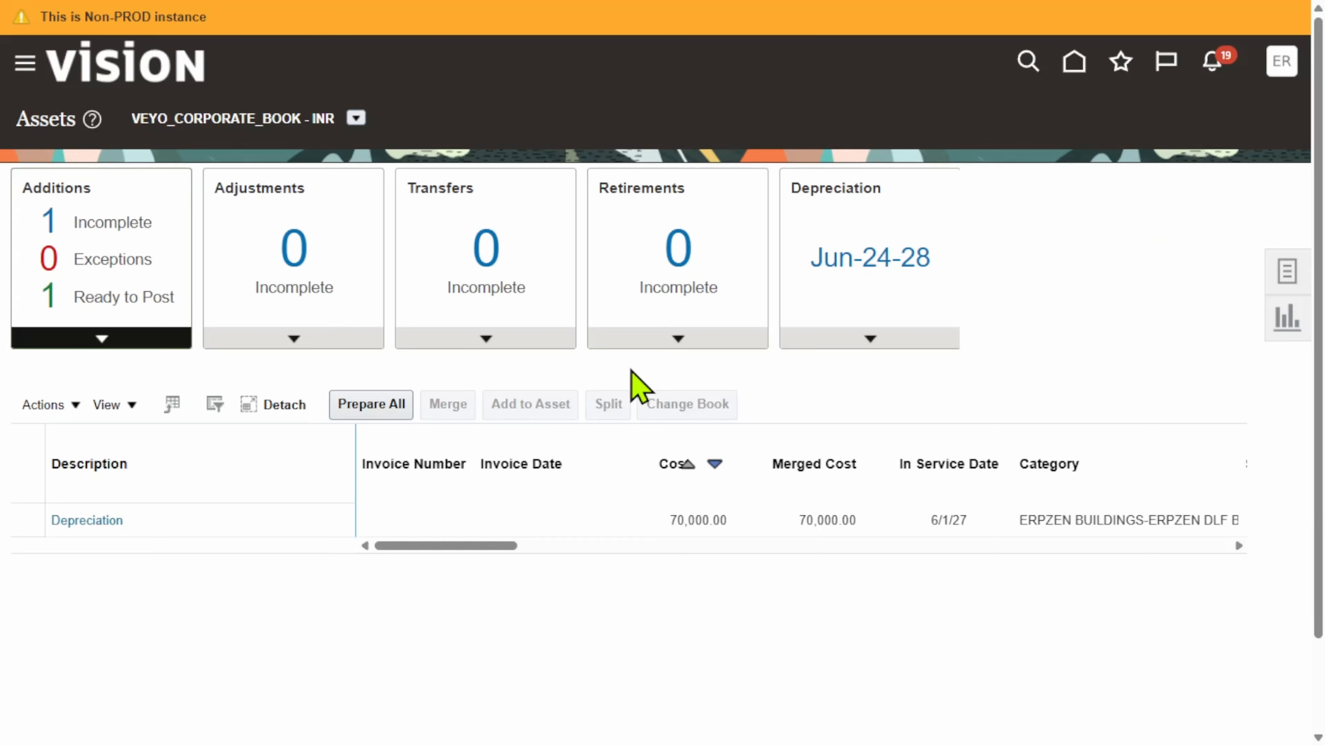
Post all additions that are ready to post in VEYO_CORPORATE_BOOK and dismiss the submission message
{"action": "left_click", "coordinate": [133, 296]}
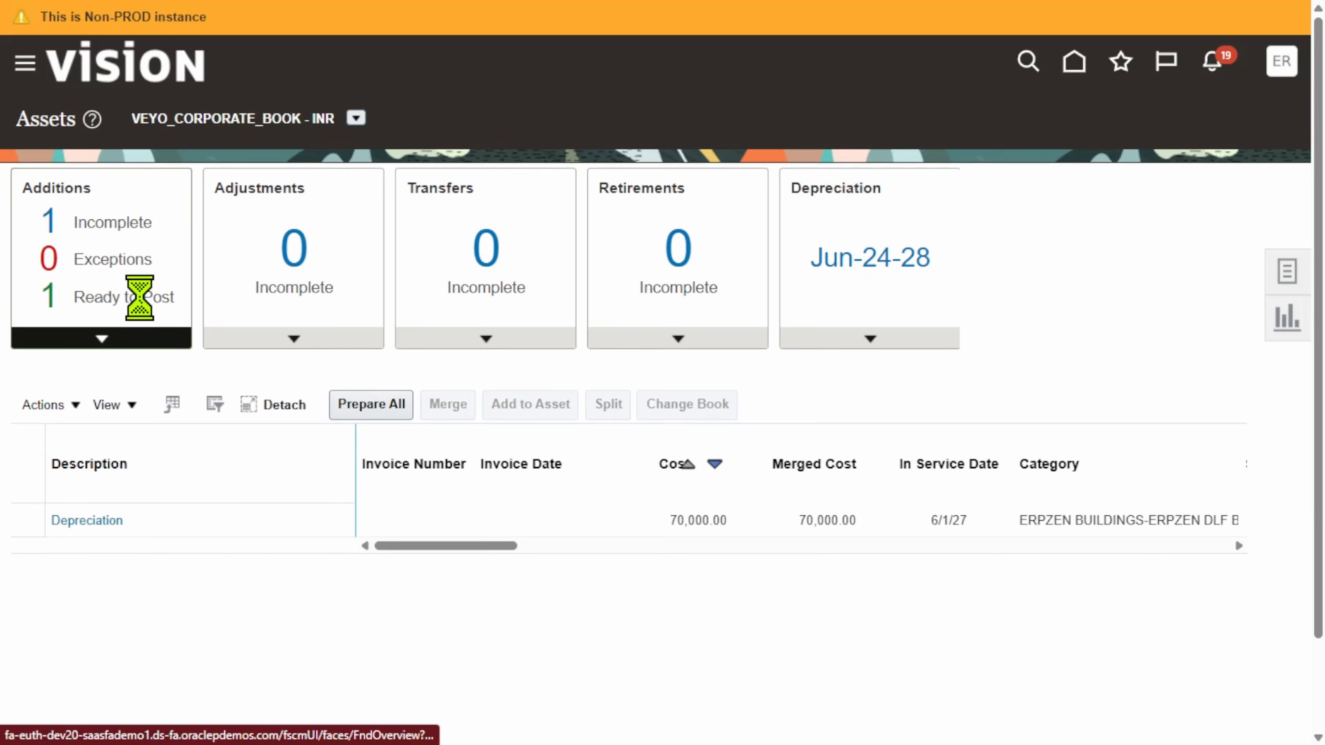
{"action": "left_click", "coordinate": [455, 517]}
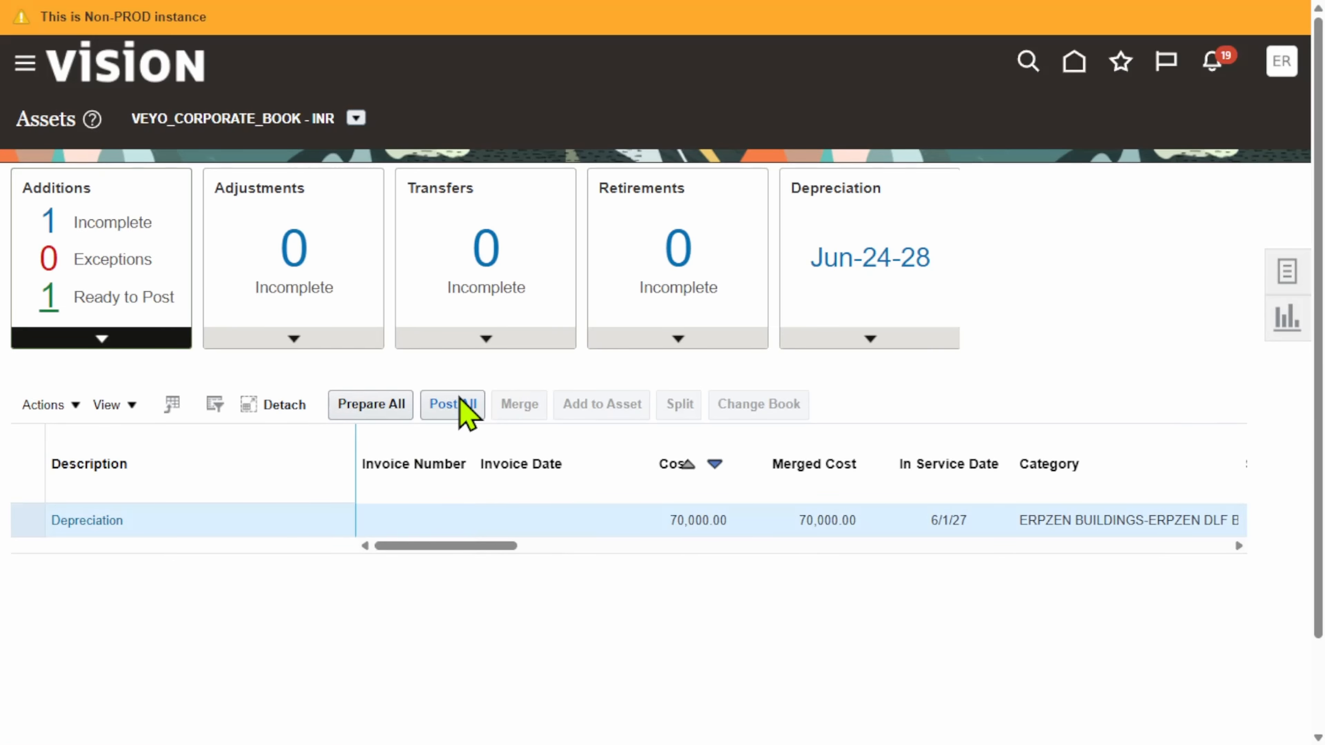
{"action": "left_click", "coordinate": [466, 412]}
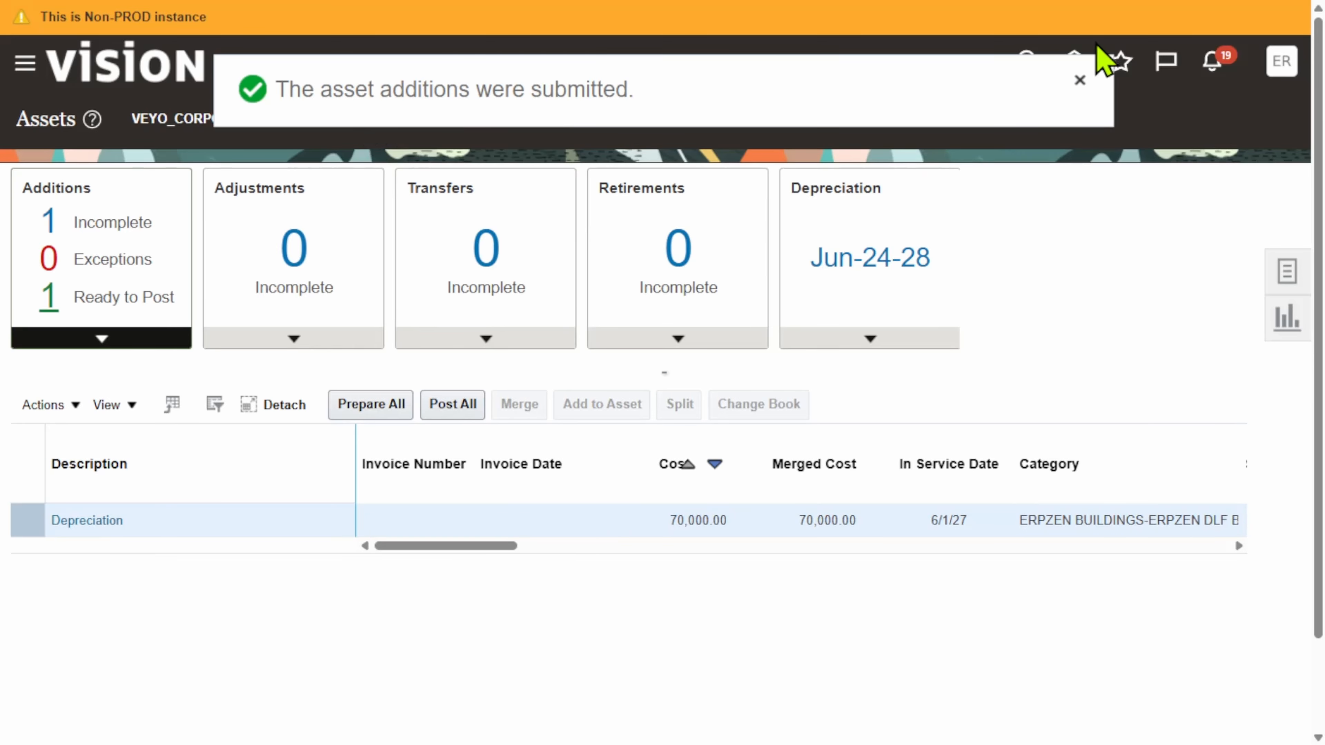
{"action": "left_click", "coordinate": [1080, 80]}
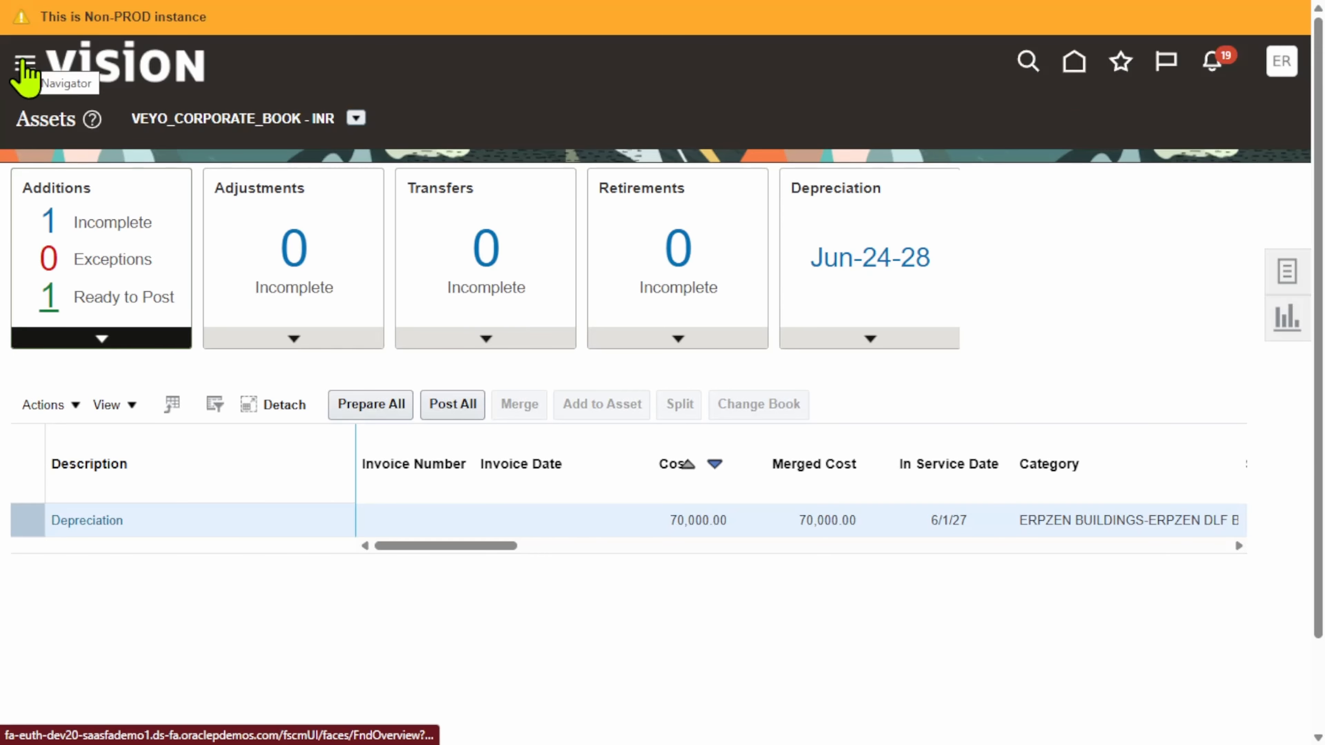
Open Scheduled Processes, refresh the list and check the status of the Post Mass Additions run
{"action": "left_click", "coordinate": [25, 76]}
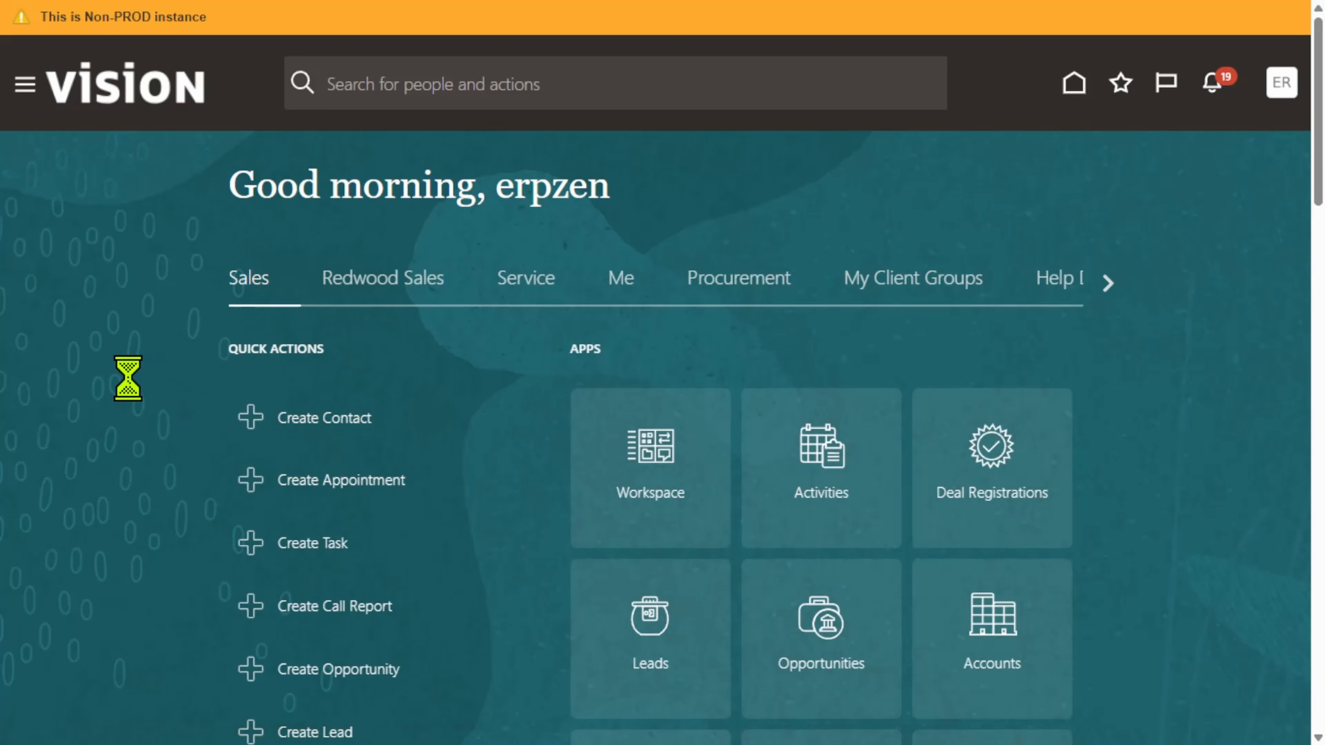
{"action": "scroll", "coordinate": [255, 477], "scroll_direction": "down", "scroll_amount": 10}
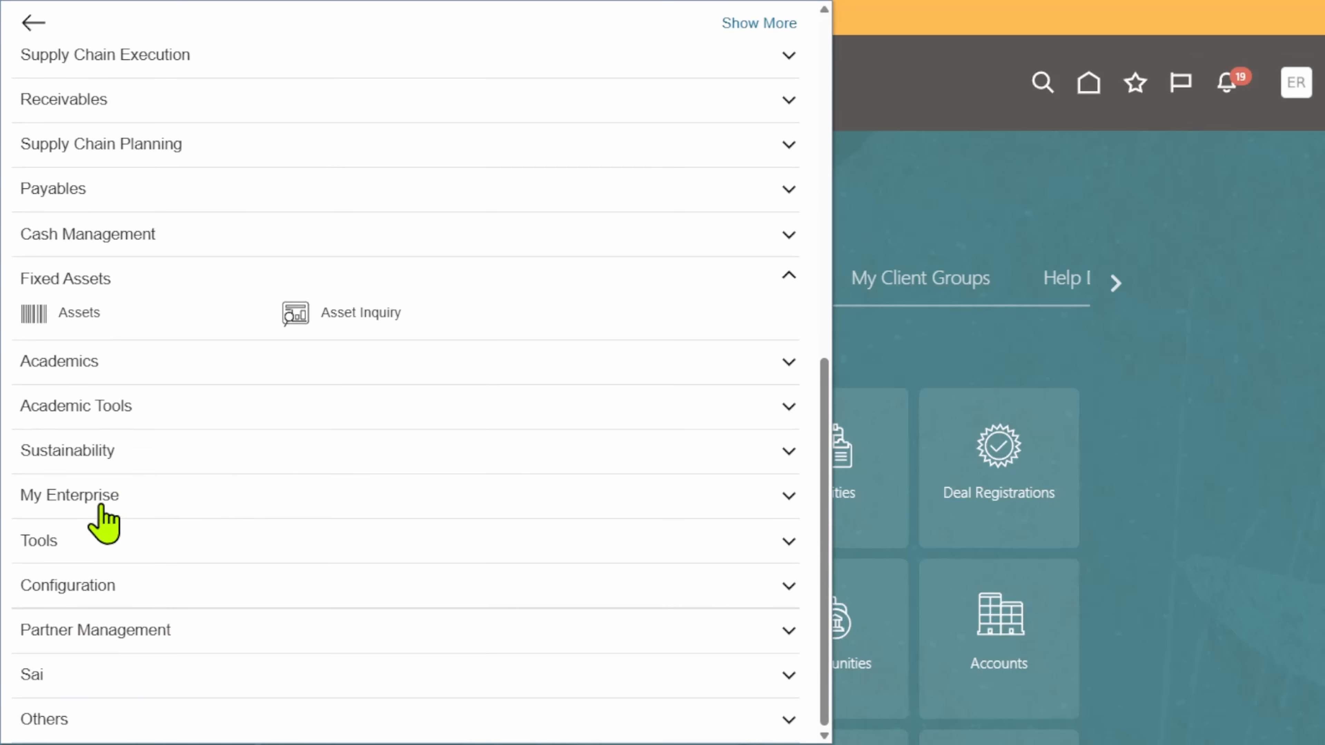
{"action": "left_click", "coordinate": [86, 542]}
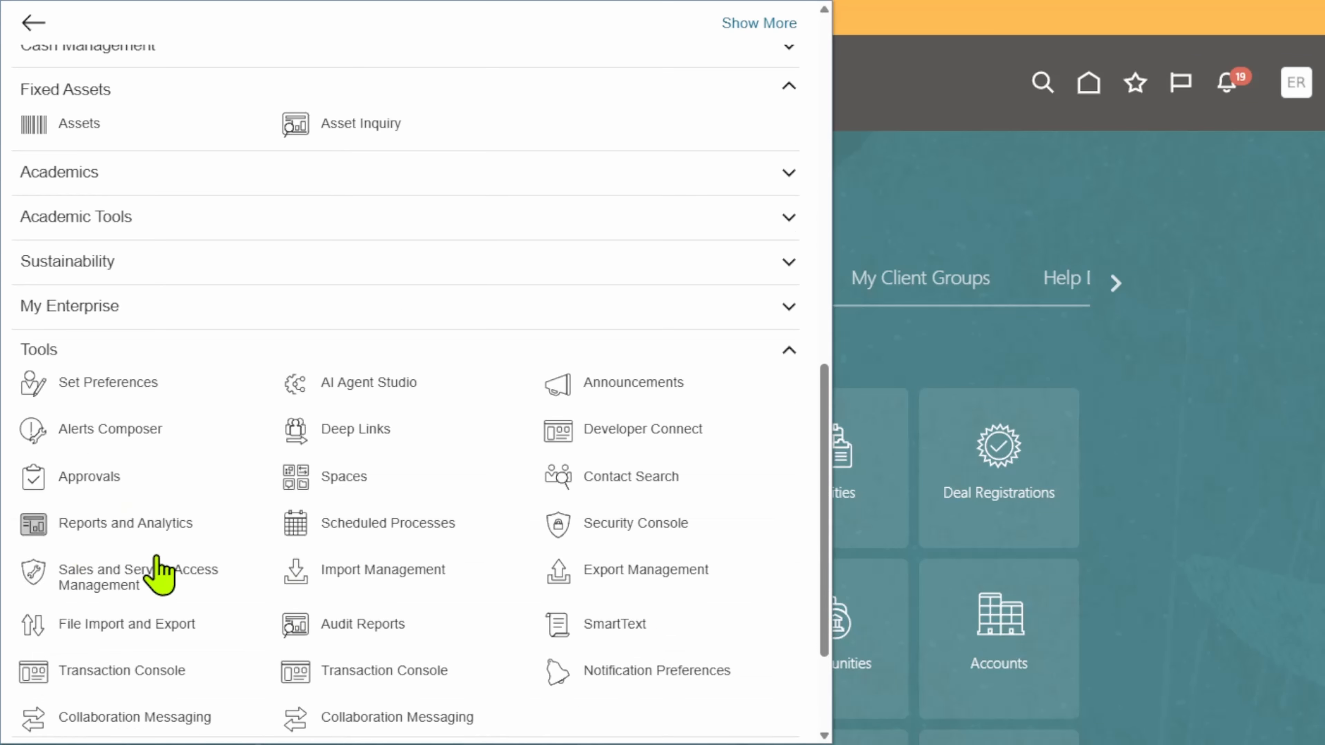
{"action": "left_click", "coordinate": [290, 524]}
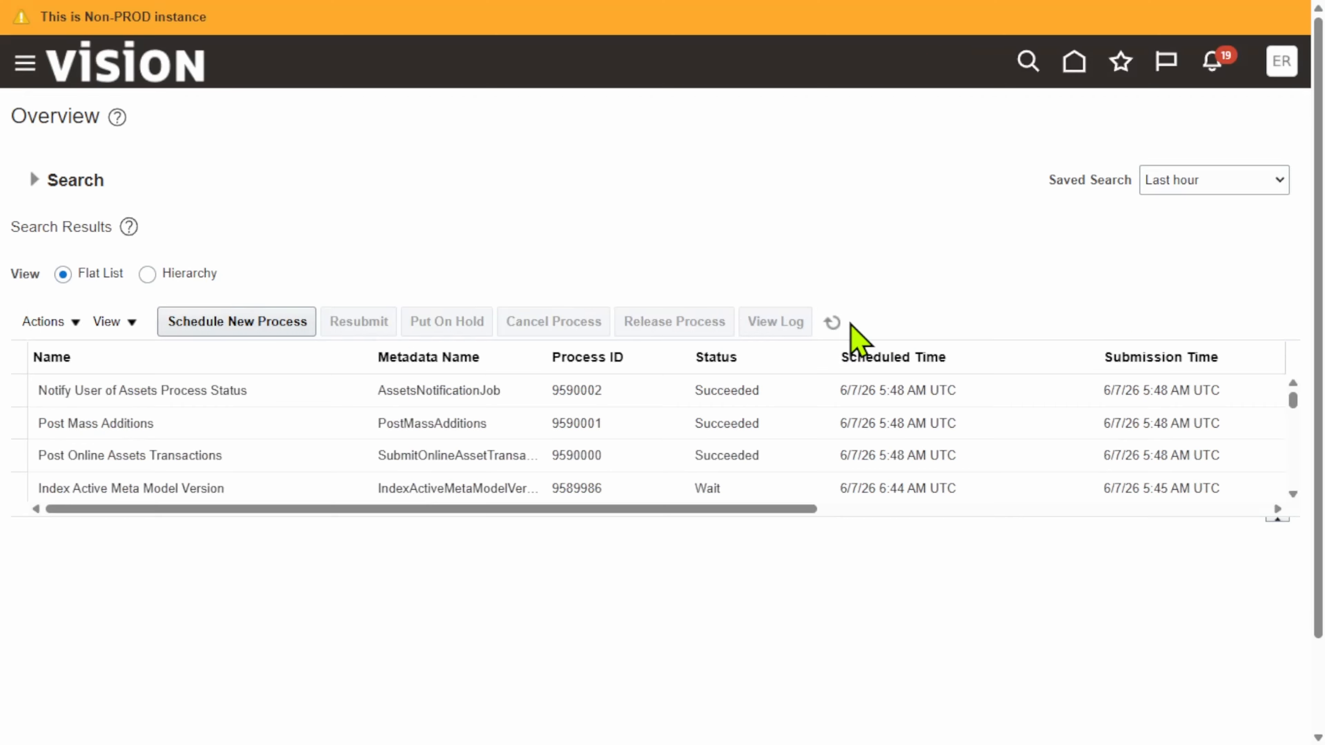
{"action": "left_click", "coordinate": [832, 323]}
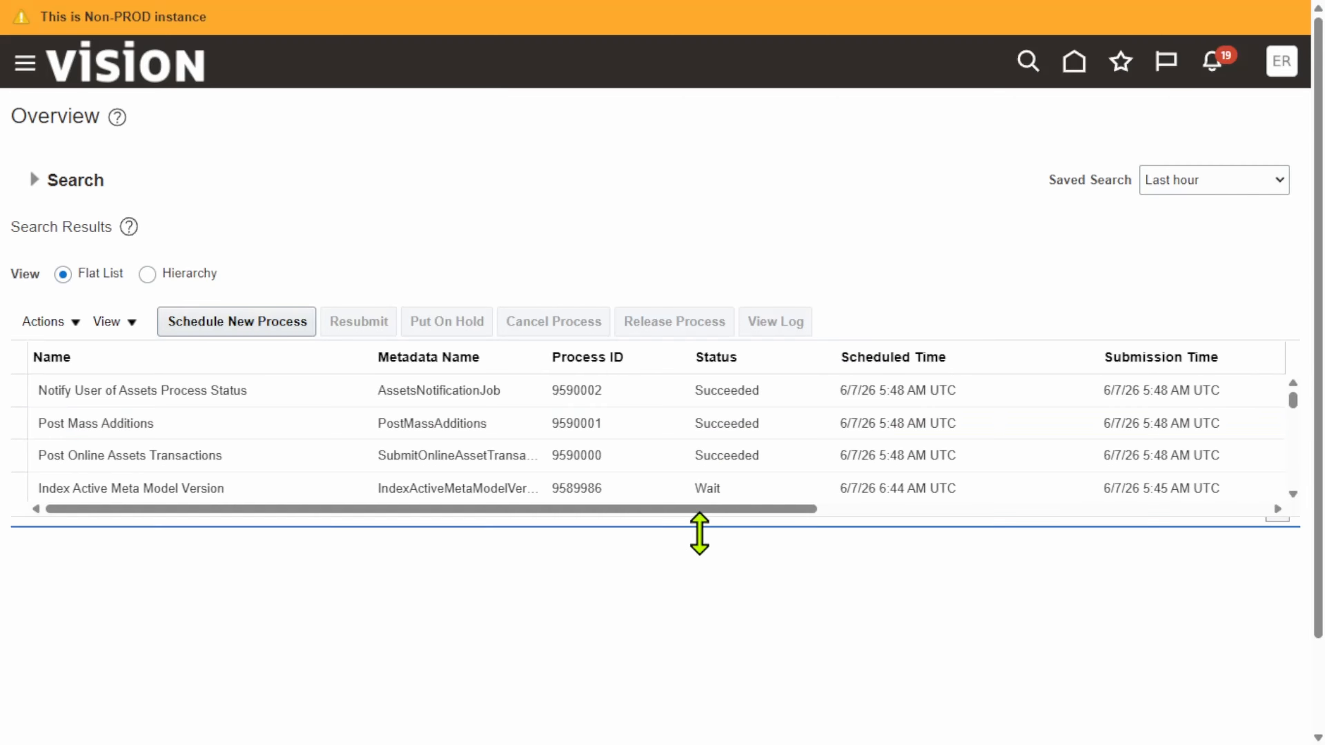
{"action": "left_click", "coordinate": [742, 445]}
{"action": "left_click", "coordinate": [738, 409]}
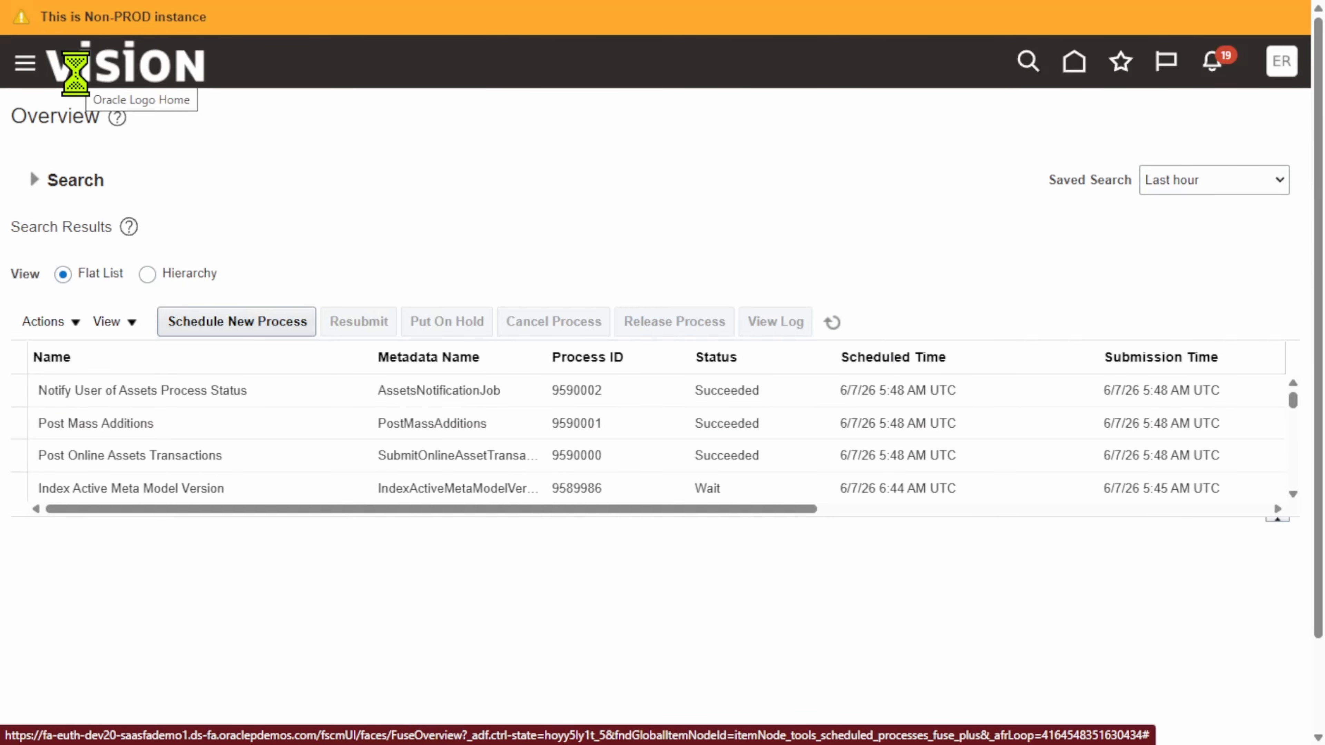
Open Asset Inquiry and search VEYO_CORPORATE_BOOK for asset number 1074
{"action": "left_click", "coordinate": [75, 73]}
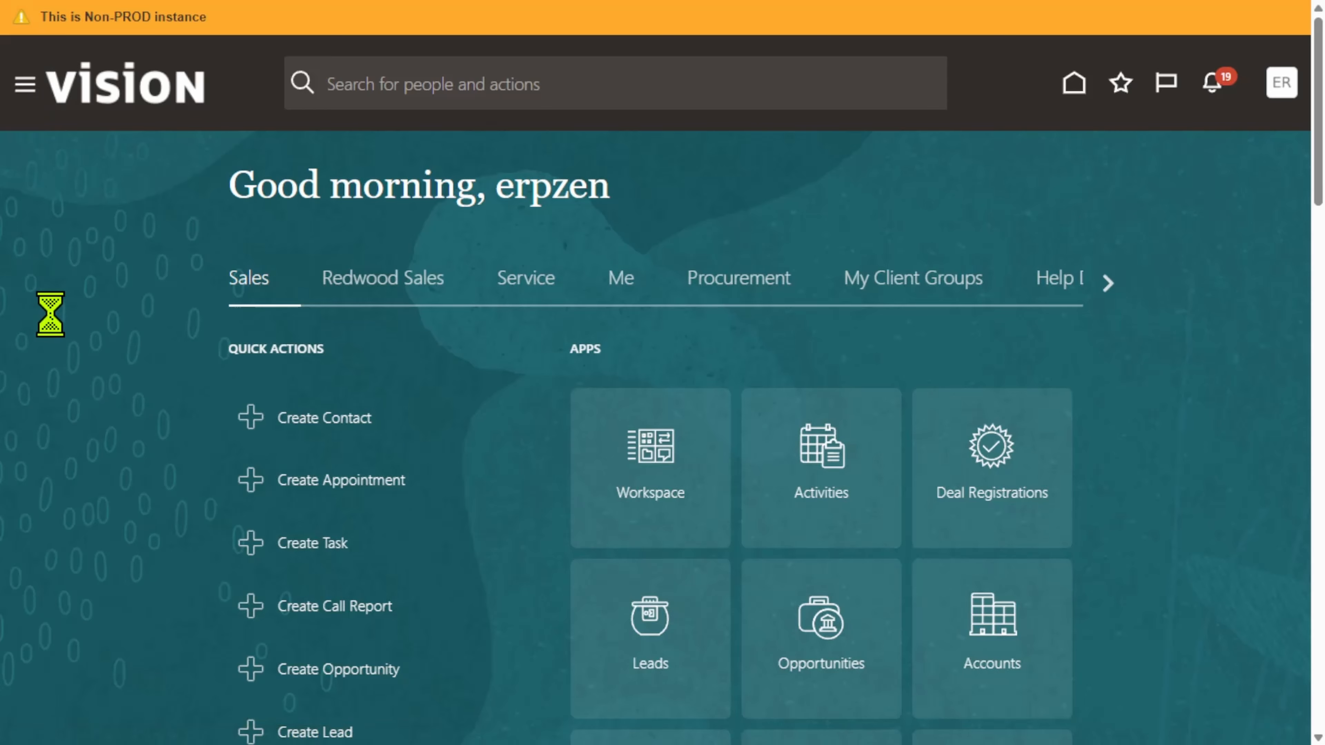
{"action": "scroll", "coordinate": [292, 416], "scroll_direction": "down", "scroll_amount": 1}
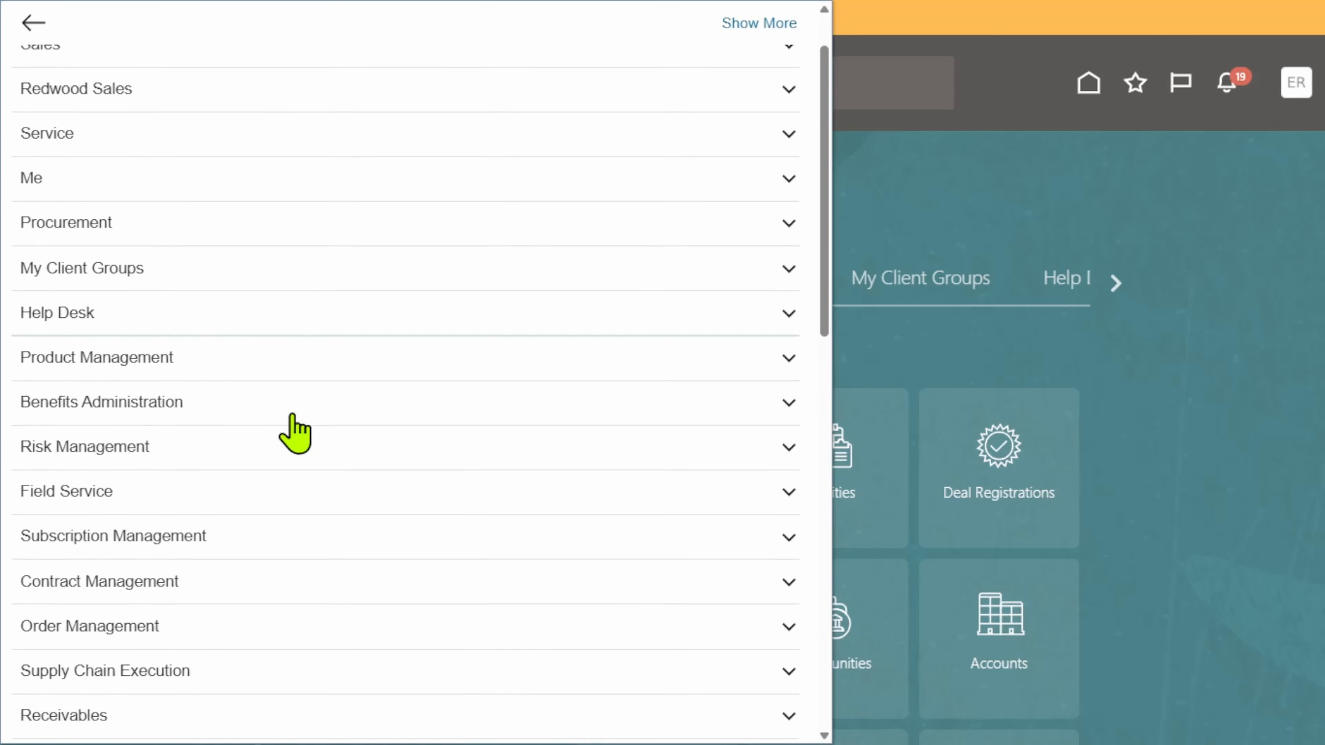
{"action": "scroll", "coordinate": [293, 418], "scroll_direction": "down", "scroll_amount": 10}
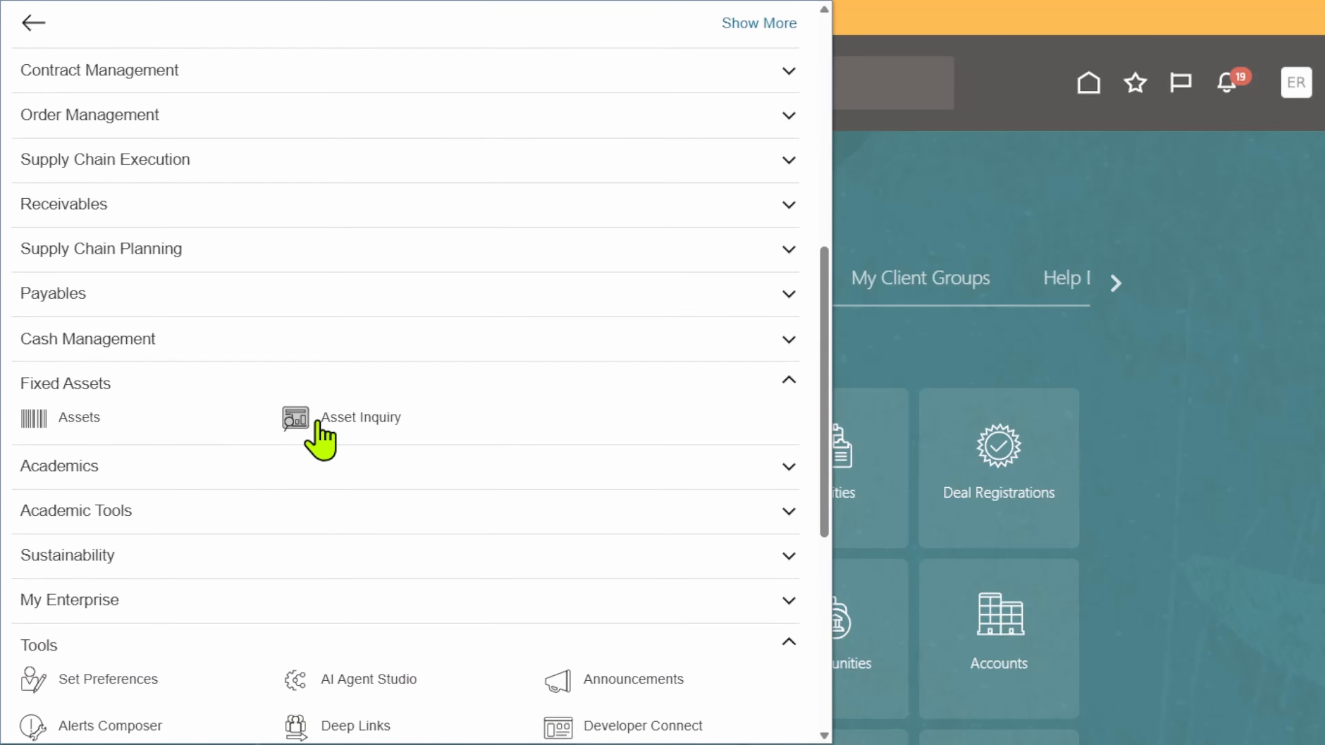
{"action": "left_click", "coordinate": [318, 420]}
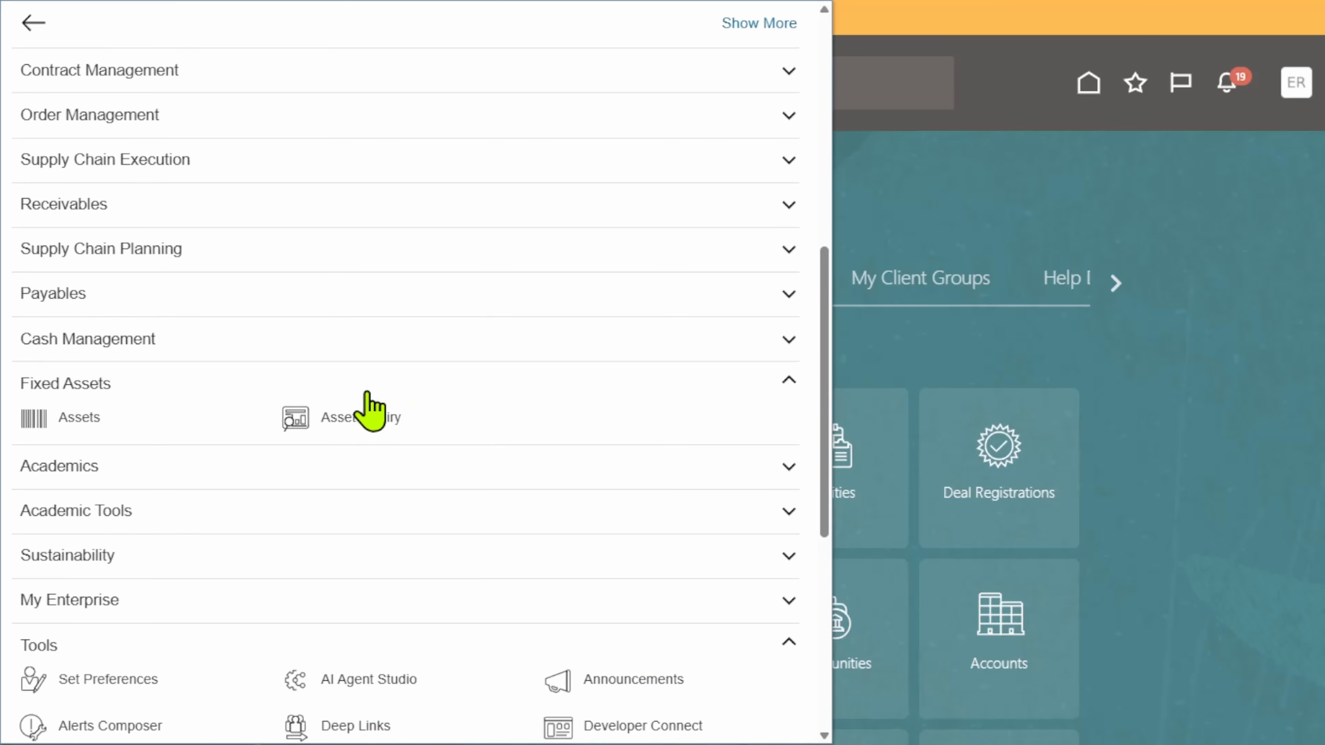
{"action": "left_click", "coordinate": [313, 417]}
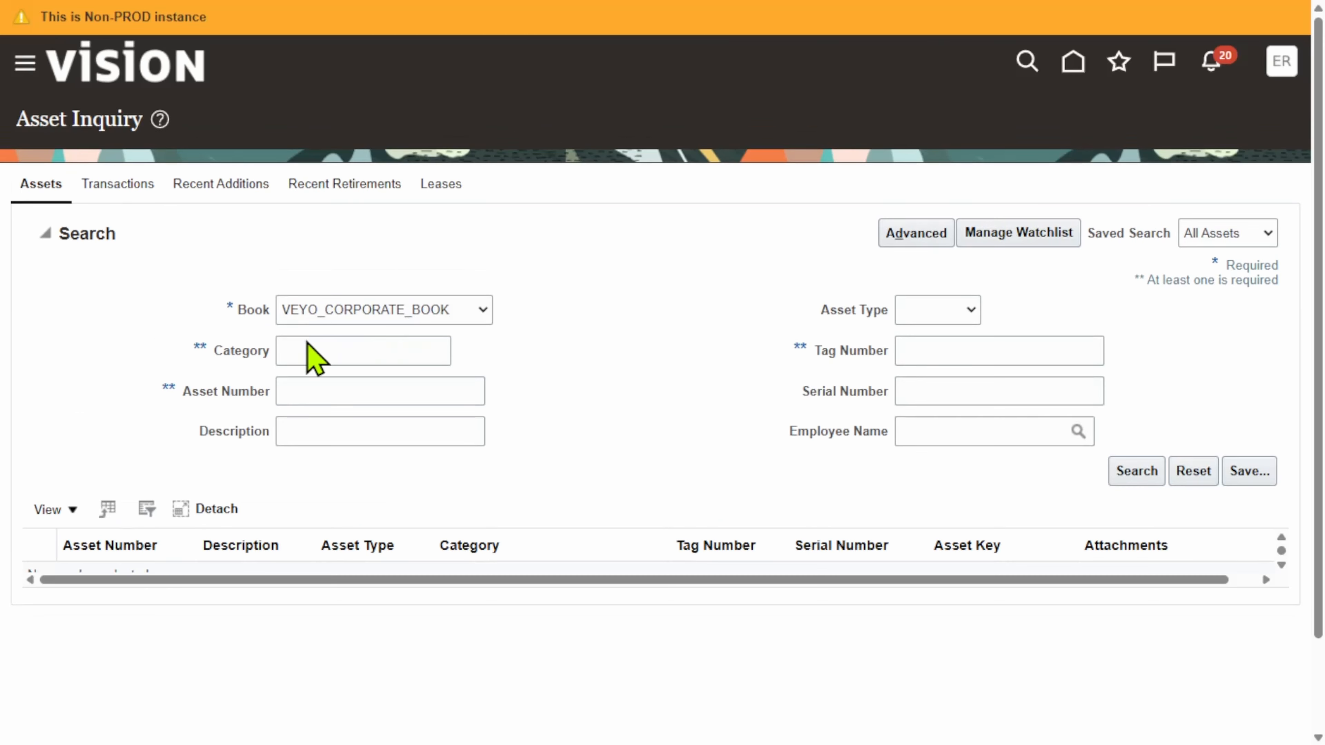
{"action": "left_click", "coordinate": [373, 391]}
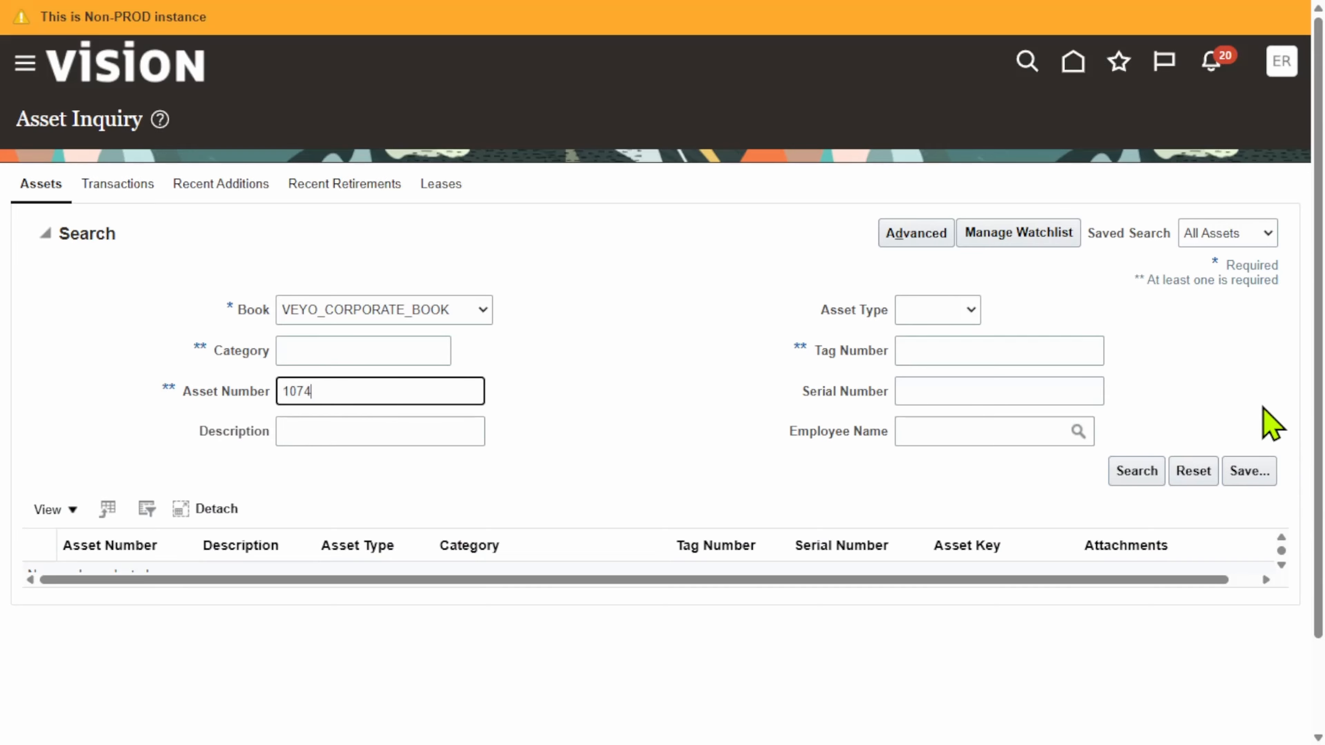
{"action": "left_click", "coordinate": [1133, 472]}
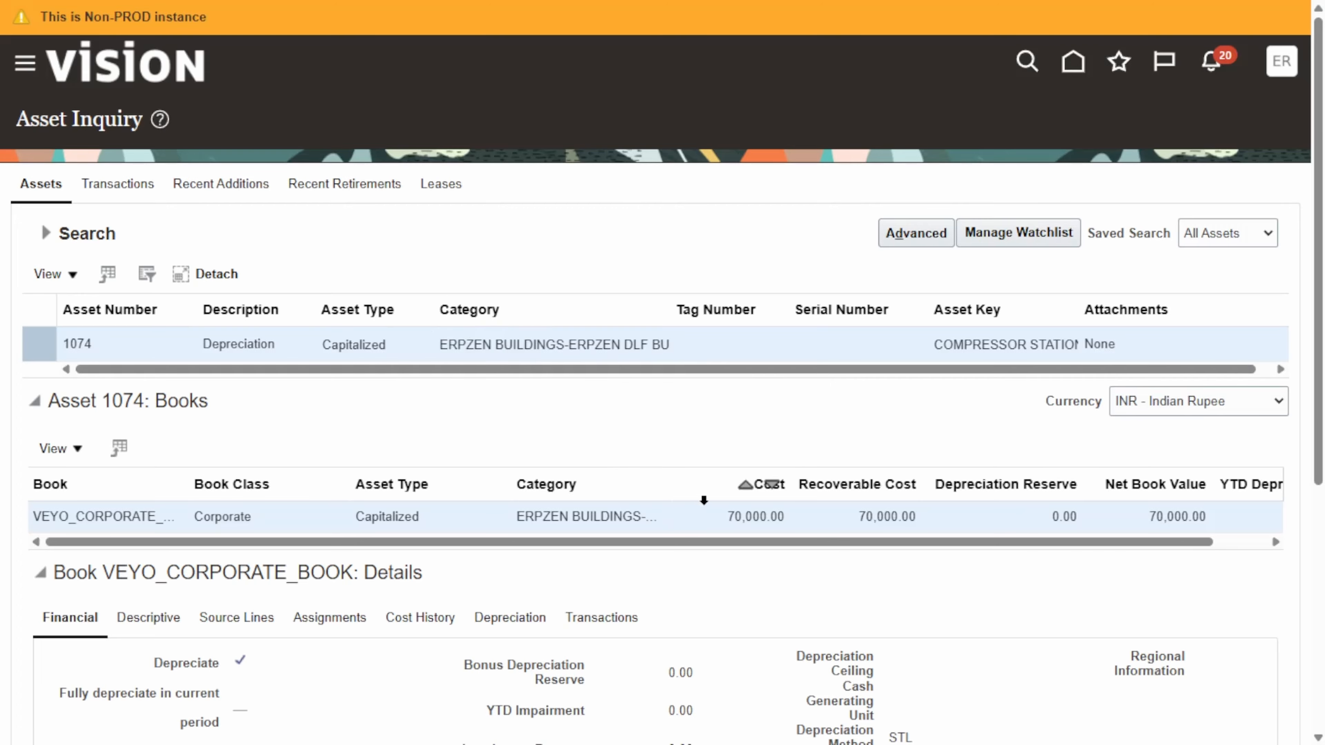
Examine the depreciation details of asset 1074 in VEYO_CORPORATE_BOOK
{"action": "scroll", "coordinate": [704, 500], "scroll_direction": "down", "scroll_amount": 3}
{"action": "left_click", "coordinate": [499, 326]}
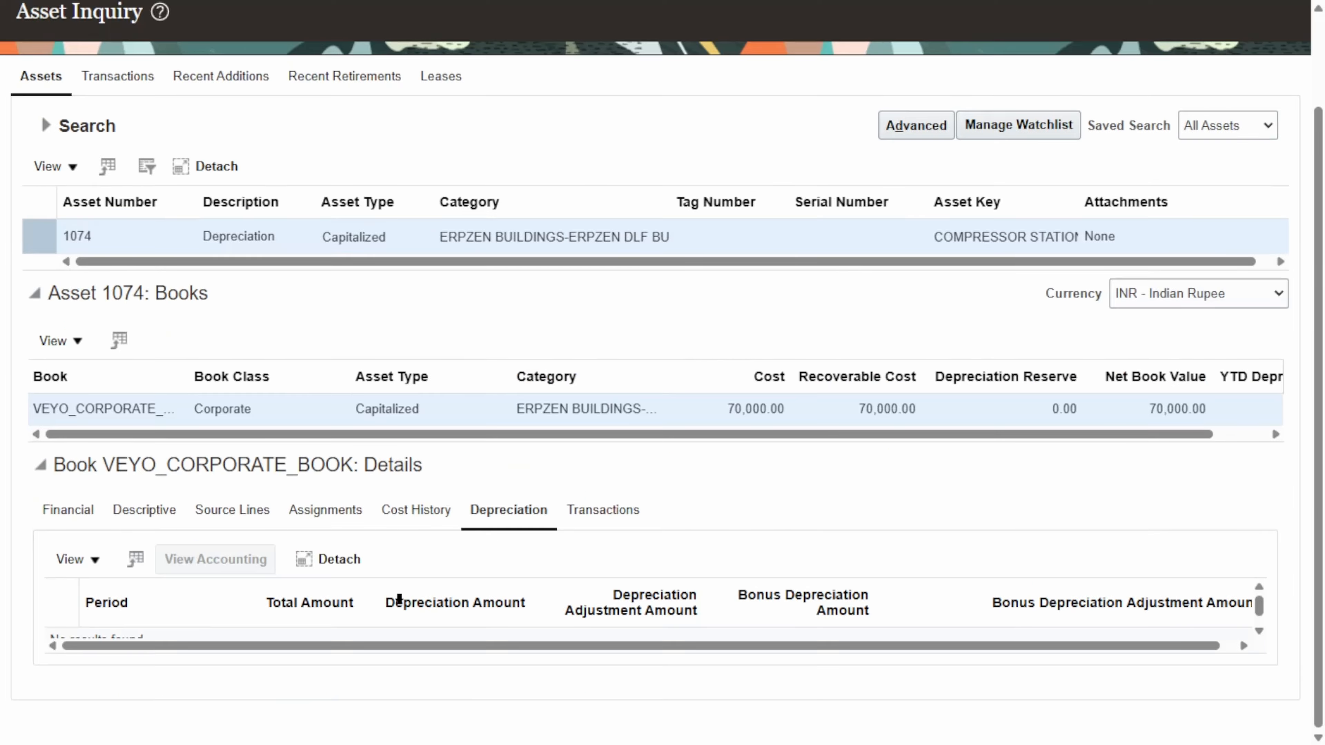
{"action": "scroll", "coordinate": [399, 598], "scroll_direction": "down", "scroll_amount": 1}
{"action": "scroll", "coordinate": [678, 630], "scroll_direction": "up", "scroll_amount": 3}
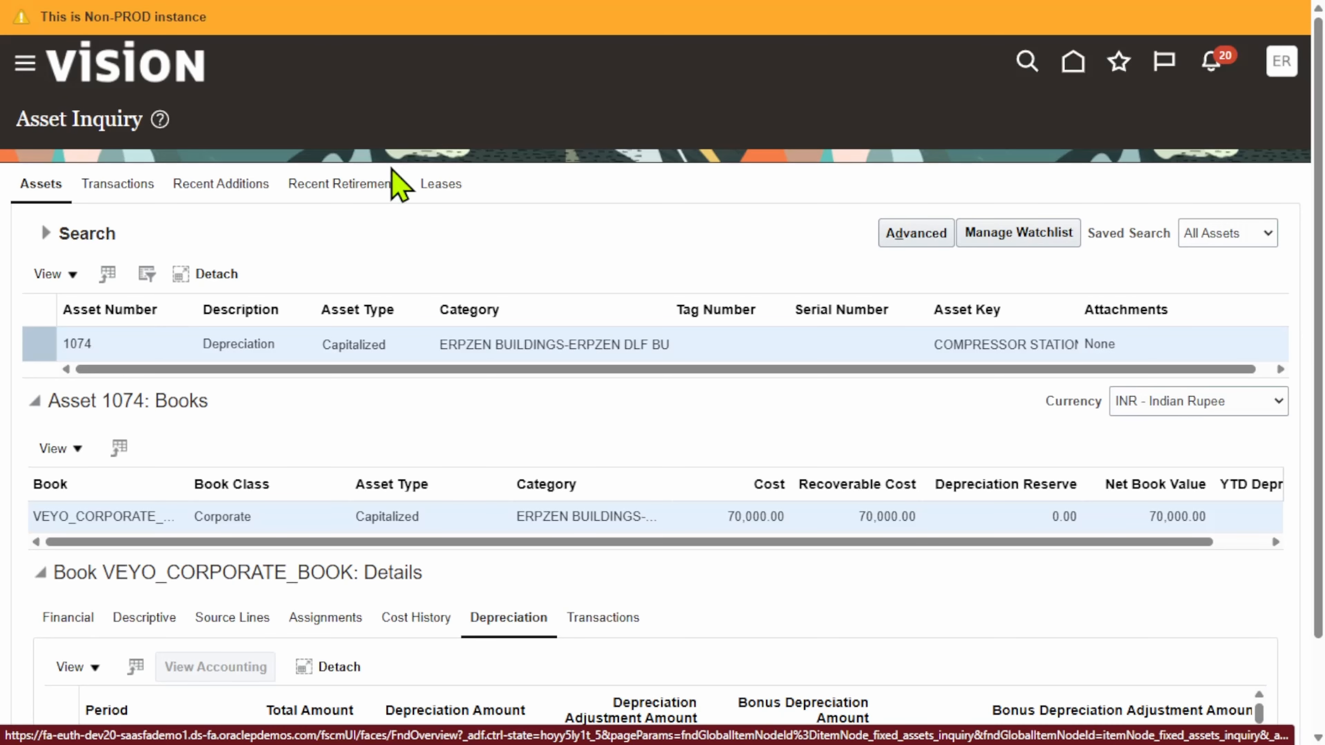
Return to the Fixed Assets work area and calculate depreciation for period Jun-24-28 of VEYO_CORPORATE_BOOK
{"action": "left_click", "coordinate": [30, 59]}
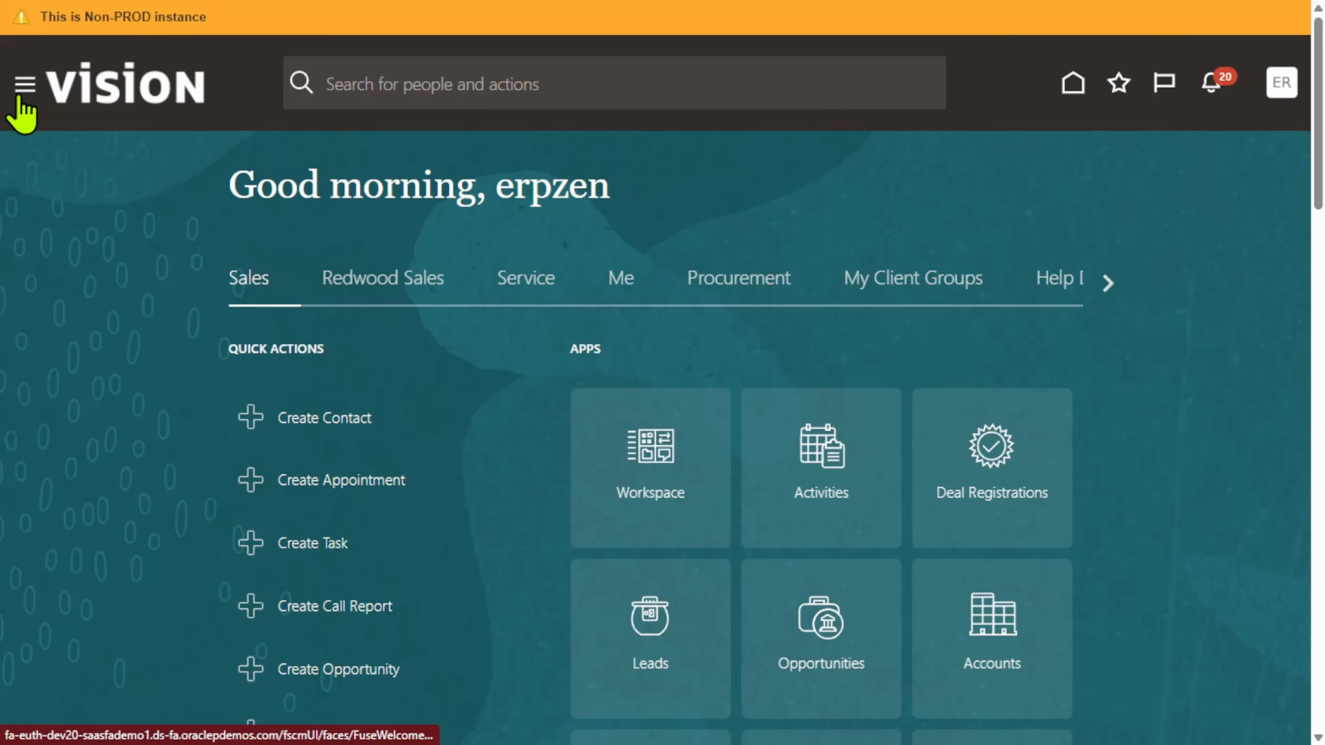
{"action": "left_click", "coordinate": [26, 85]}
{"action": "scroll", "coordinate": [192, 389], "scroll_direction": "down", "scroll_amount": 10}
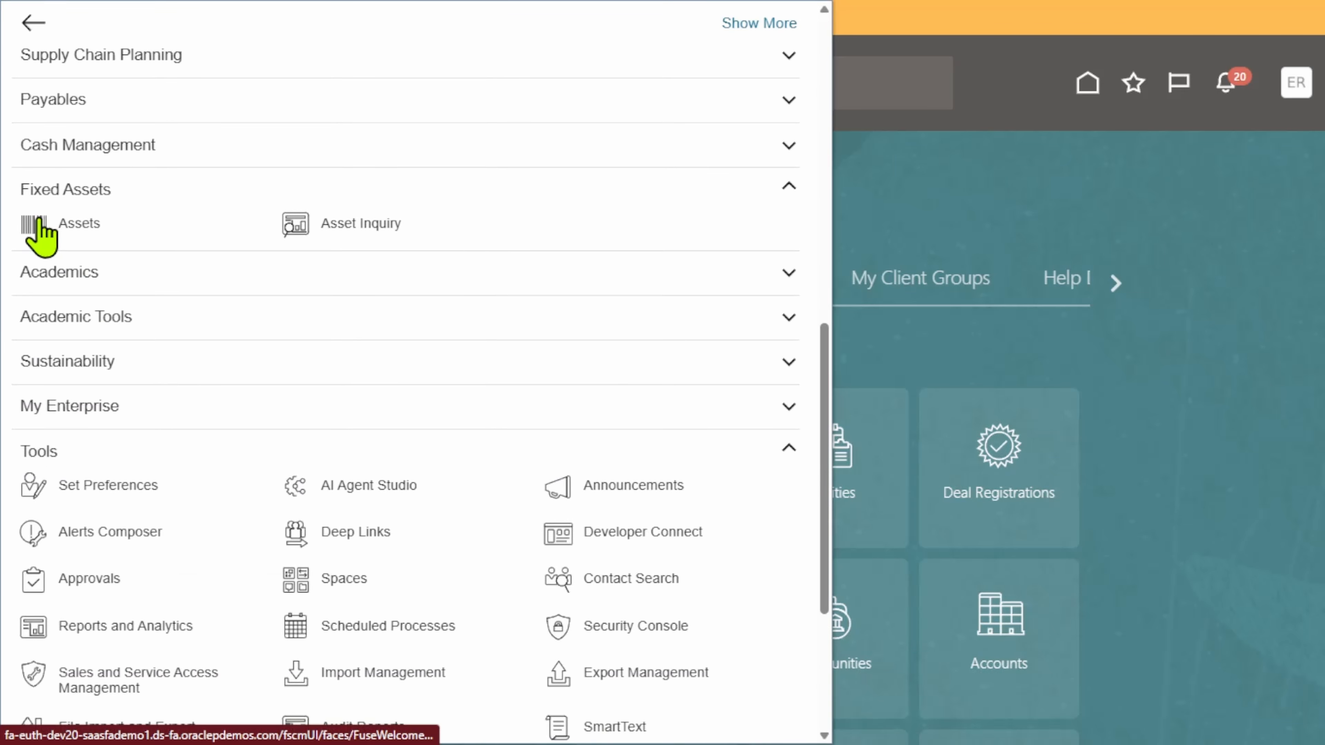
{"action": "left_click", "coordinate": [41, 235]}
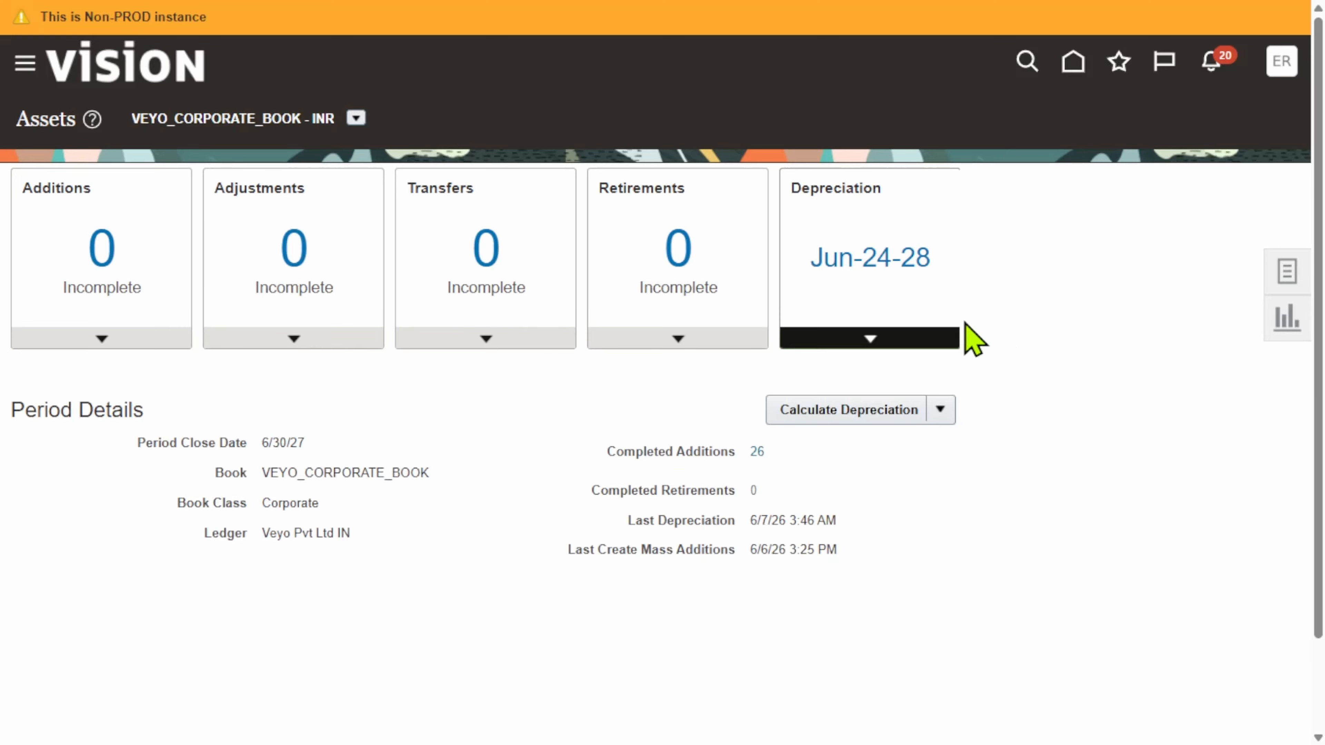
{"action": "left_click", "coordinate": [940, 410]}
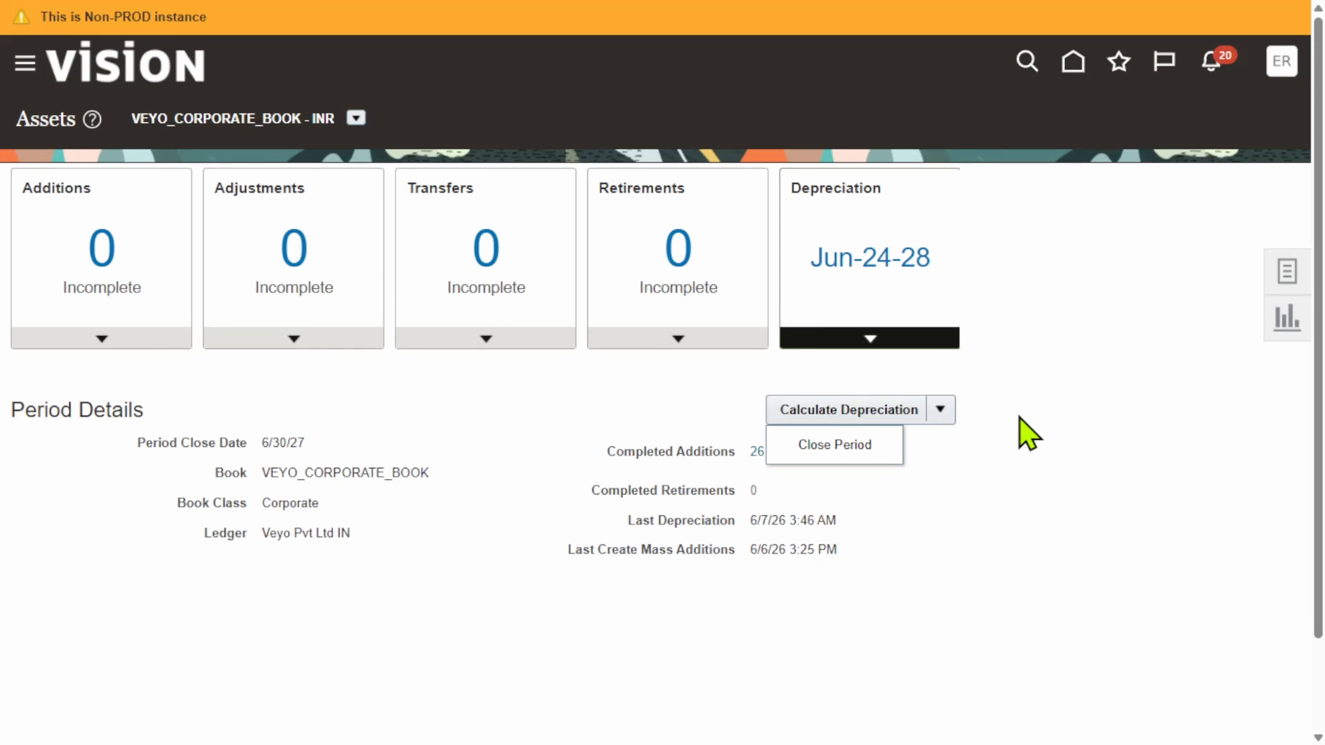
{"action": "left_click", "coordinate": [1135, 321]}
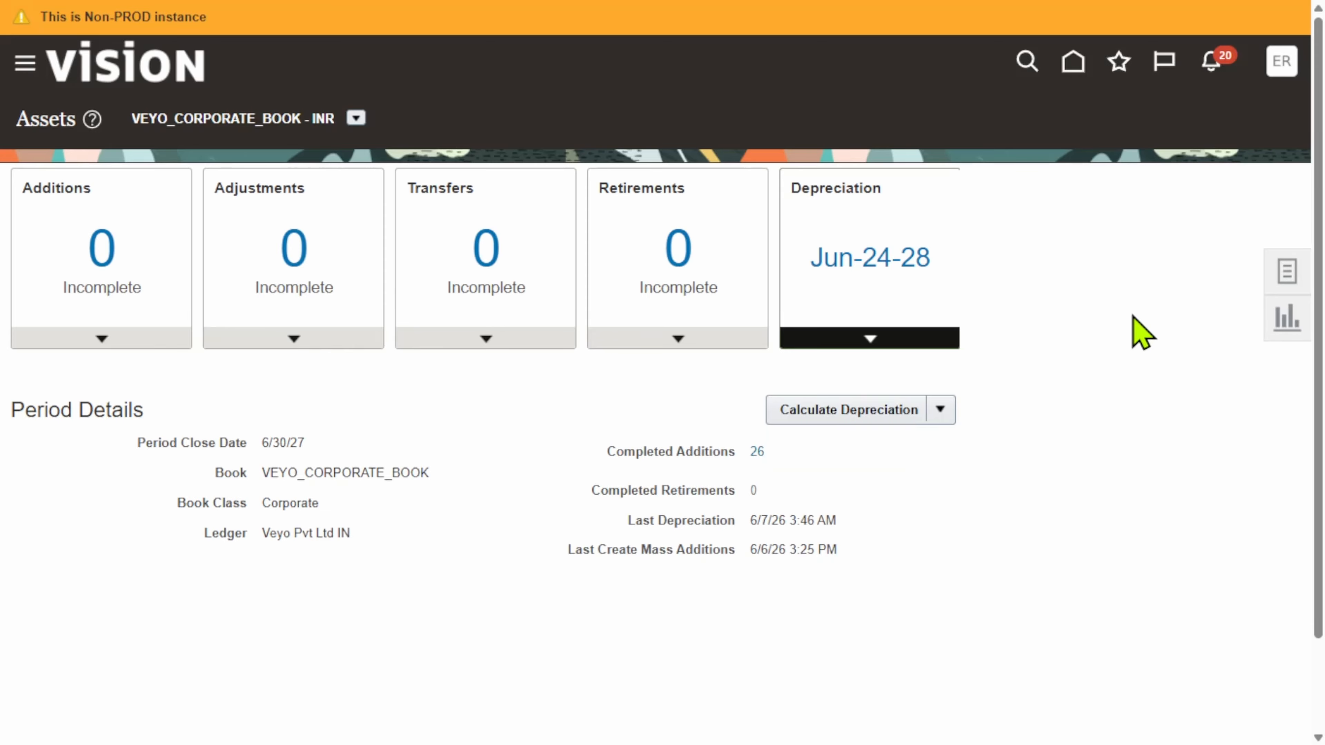
{"action": "left_click", "coordinate": [861, 416]}
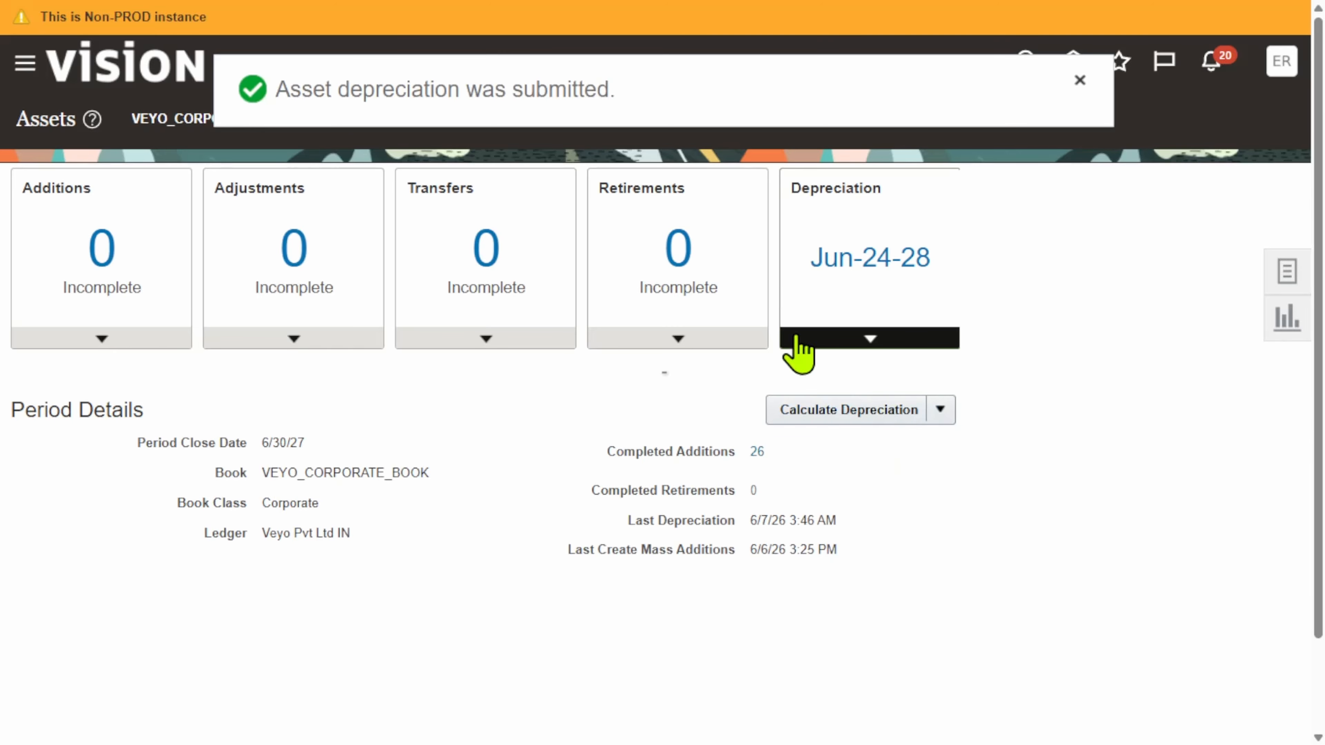
Open Scheduled Processes and refresh the list to check the status of the Calculate Depreciation run
{"action": "left_click", "coordinate": [18, 65]}
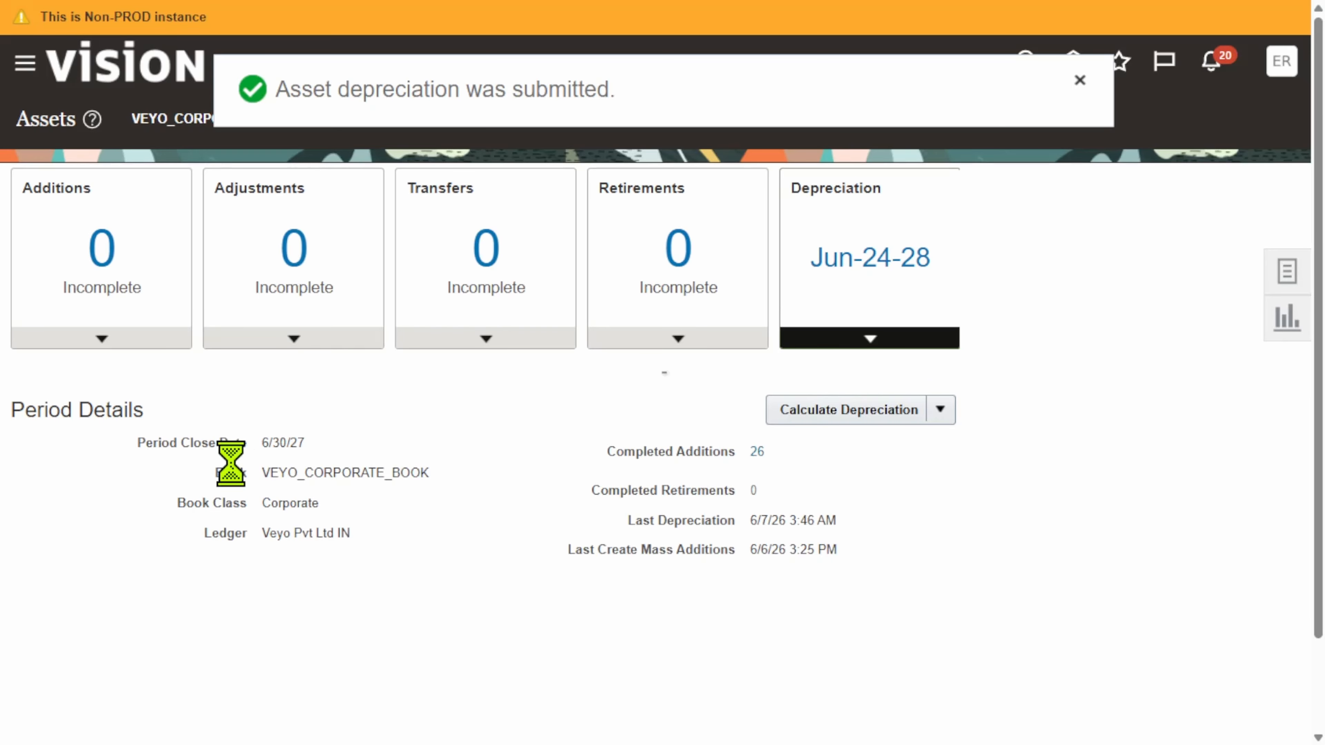
{"action": "scroll", "coordinate": [295, 516], "scroll_direction": "down", "scroll_amount": 15}
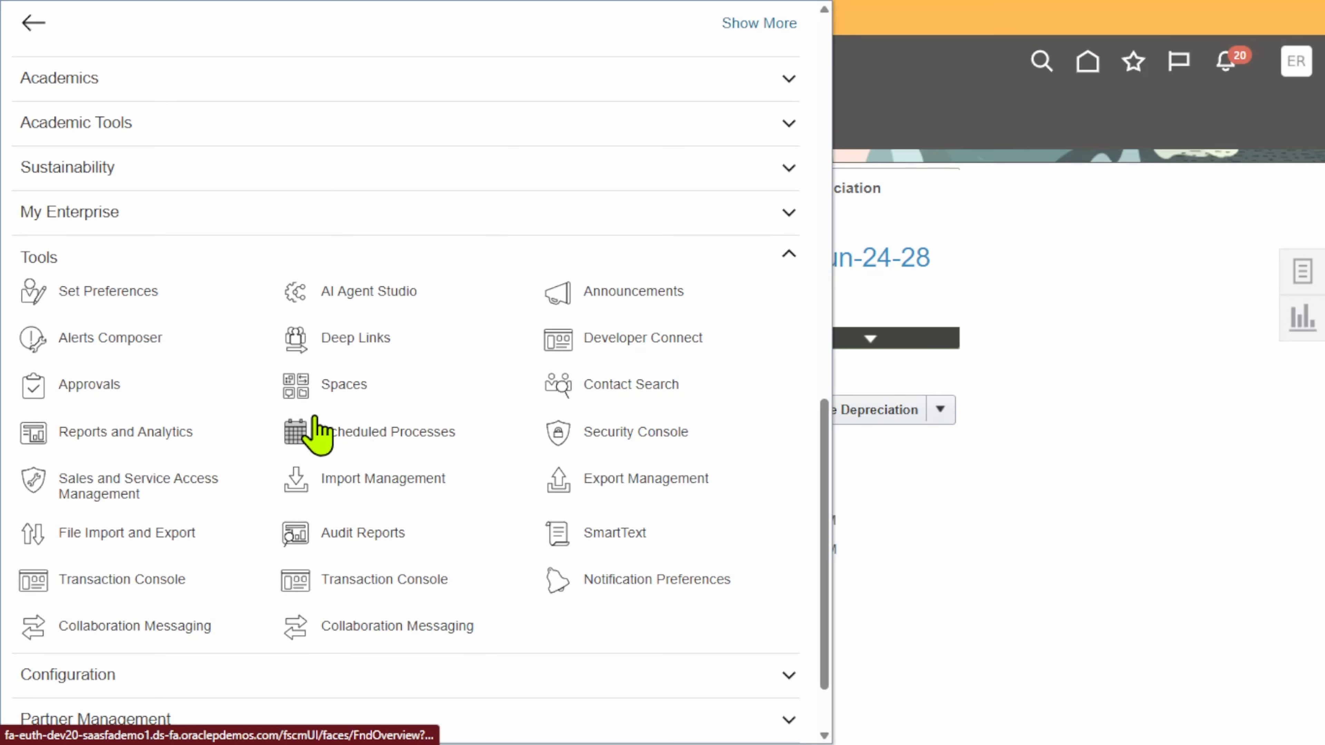
{"action": "left_click", "coordinate": [311, 423]}
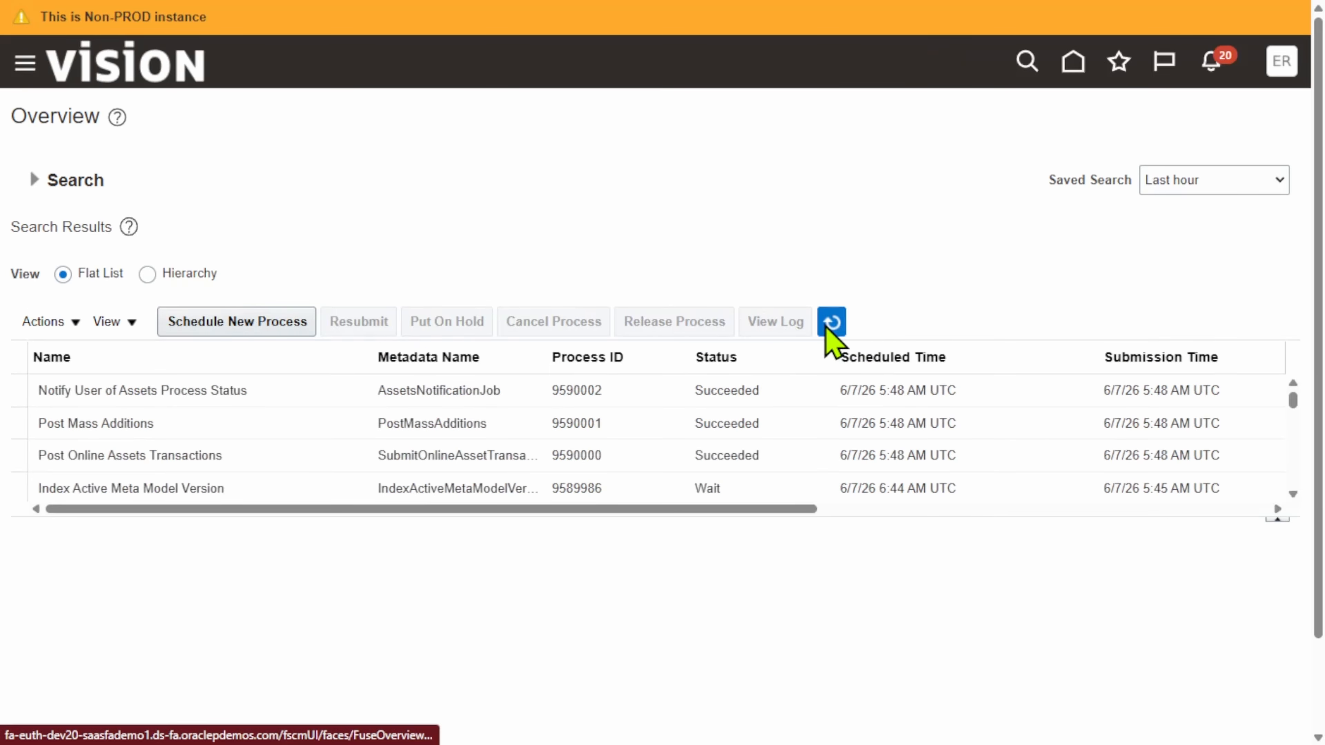
{"action": "left_click", "coordinate": [830, 324]}
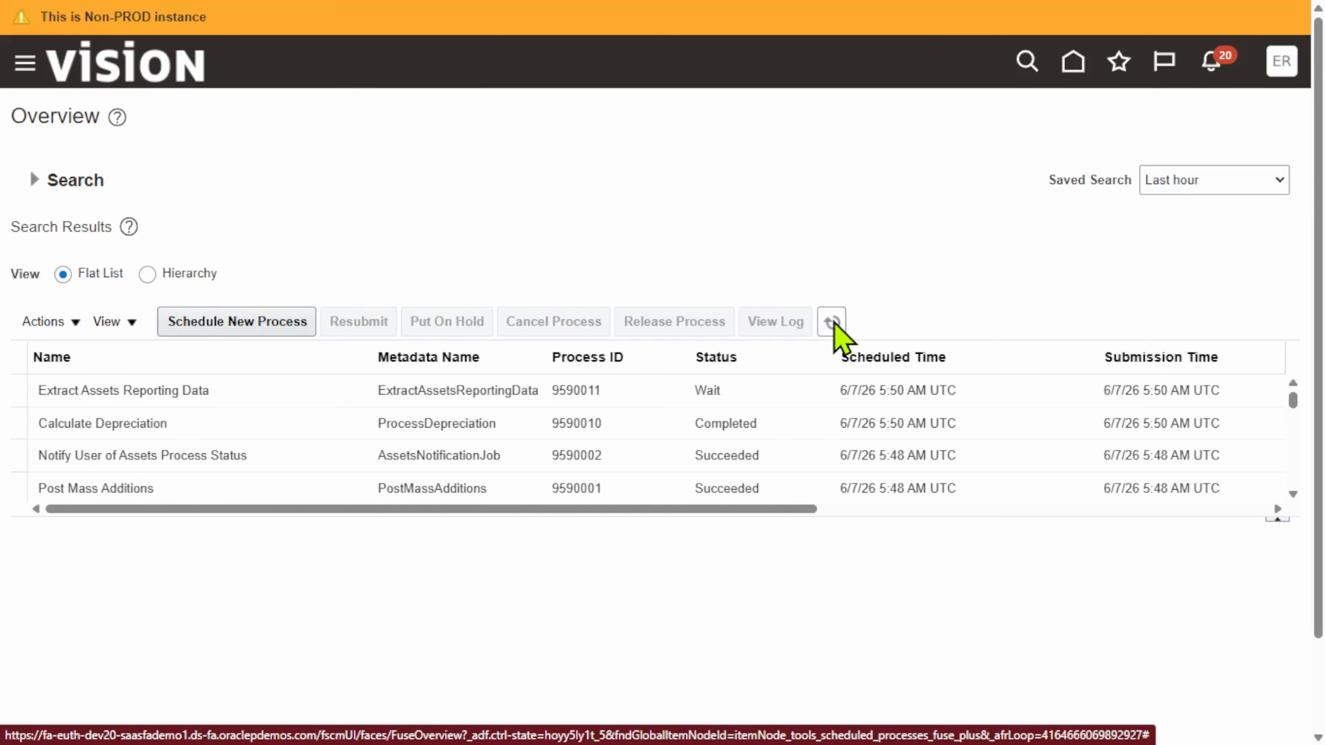
{"action": "left_click", "coordinate": [710, 424]}
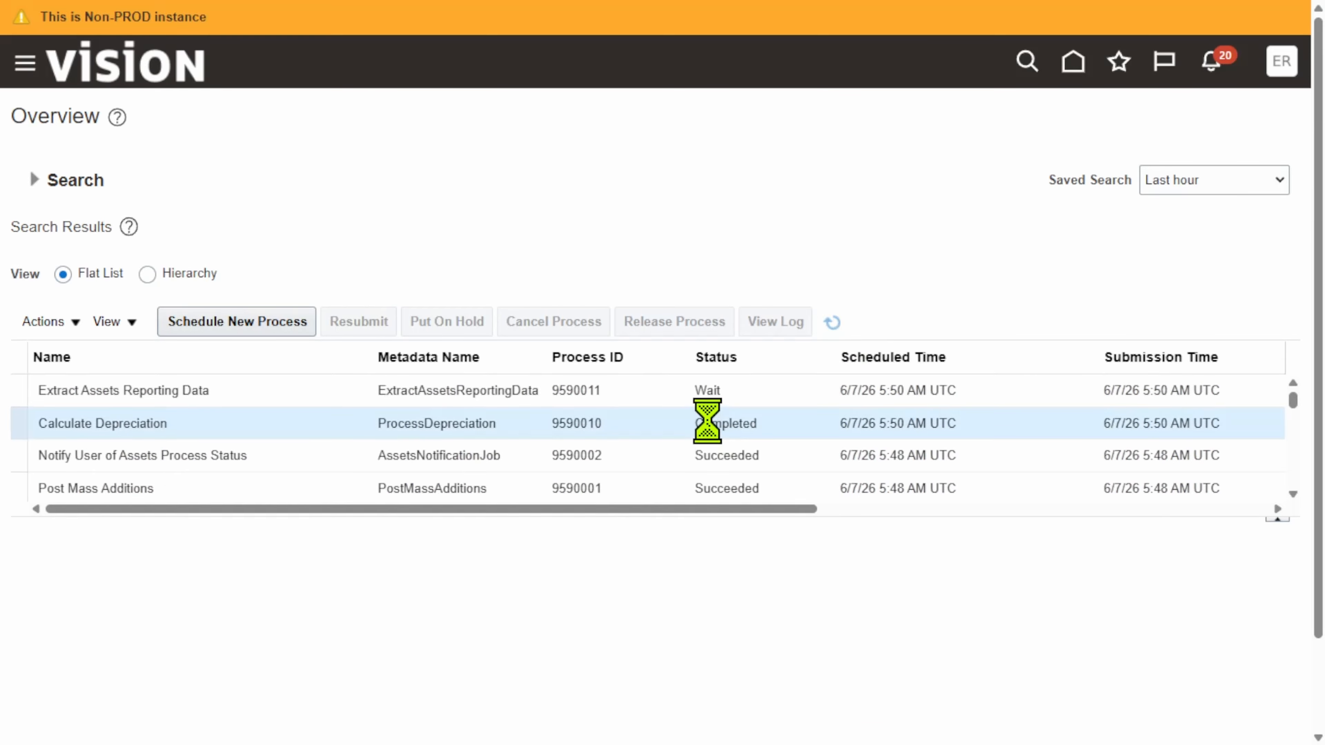
{"action": "left_click", "coordinate": [832, 322]}
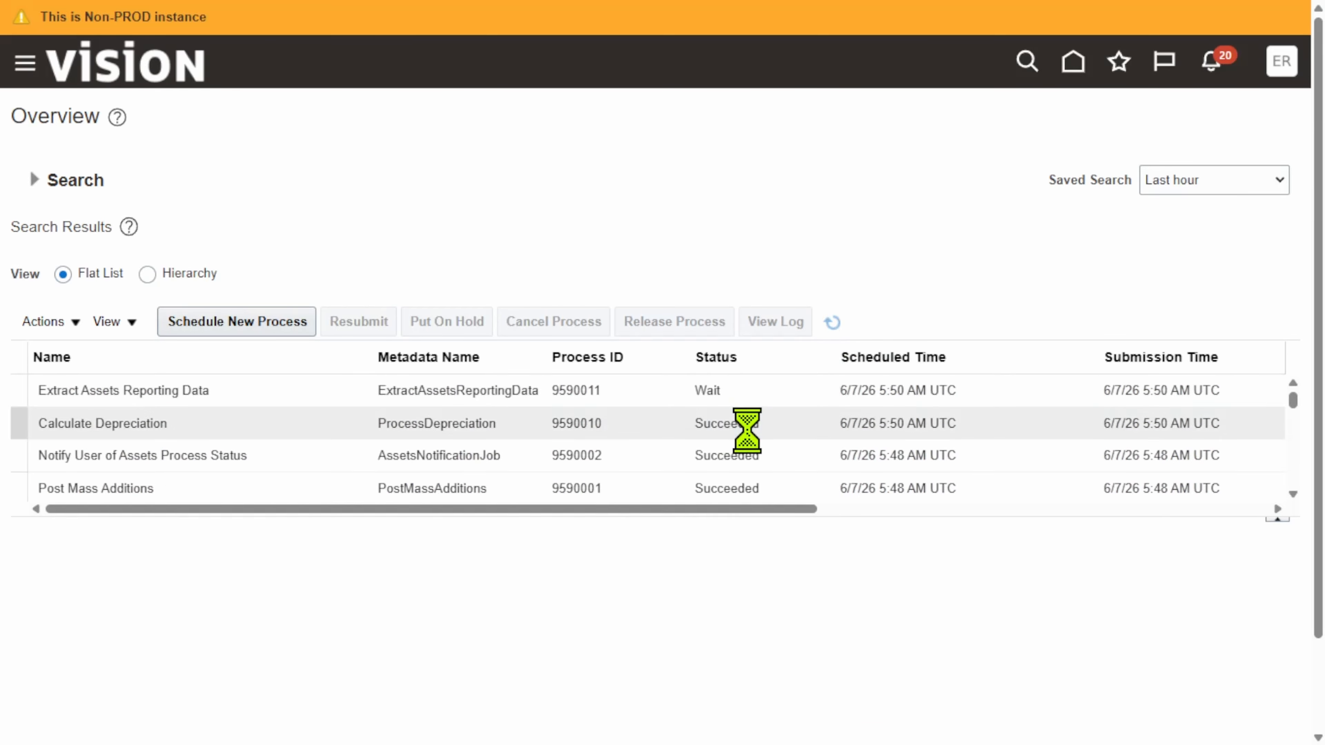
{"action": "left_click", "coordinate": [739, 417]}
{"action": "left_click", "coordinate": [832, 323]}
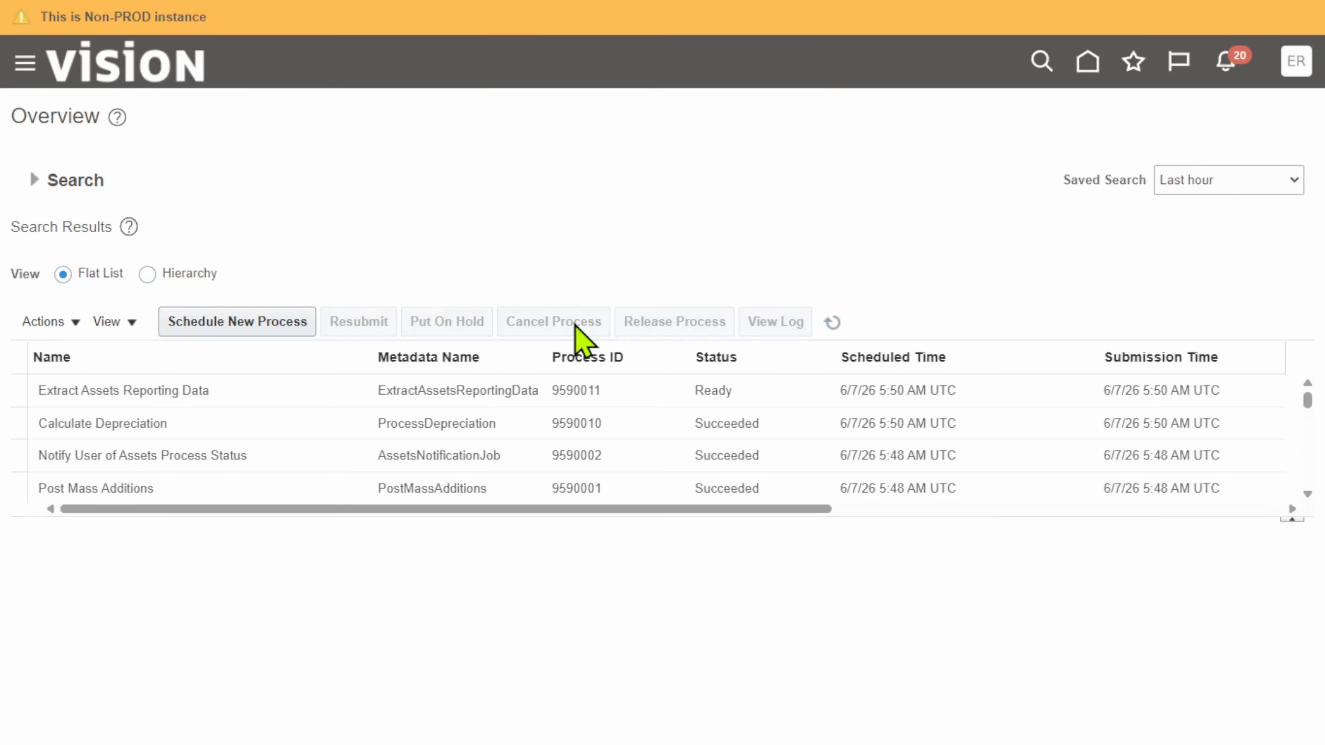
Open Asset Inquiry under Fixed Assets and search VEYO_CORPORATE_BOOK for asset number 1074
{"action": "scroll", "coordinate": [372, 447], "scroll_direction": "down", "scroll_amount": 10}
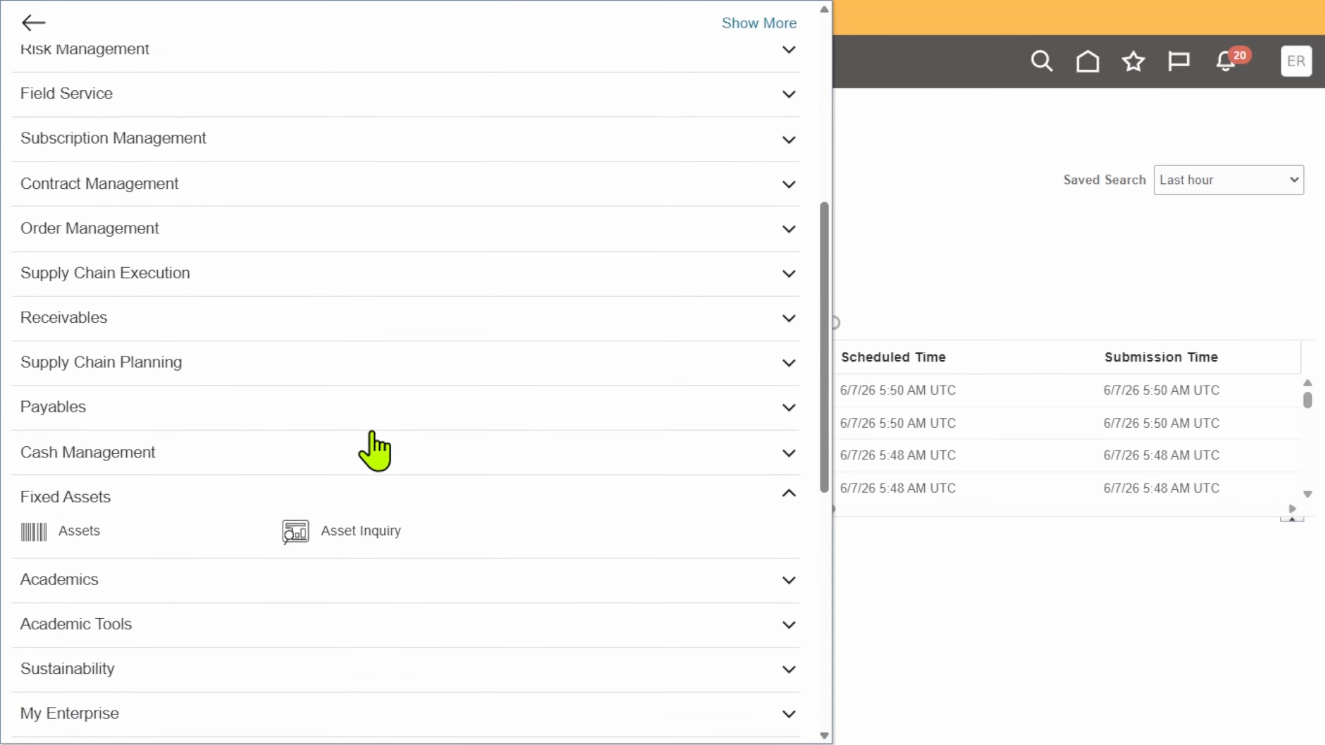
{"action": "scroll", "coordinate": [374, 449], "scroll_direction": "down", "scroll_amount": 3}
{"action": "scroll", "coordinate": [317, 423], "scroll_direction": "up", "scroll_amount": 8}
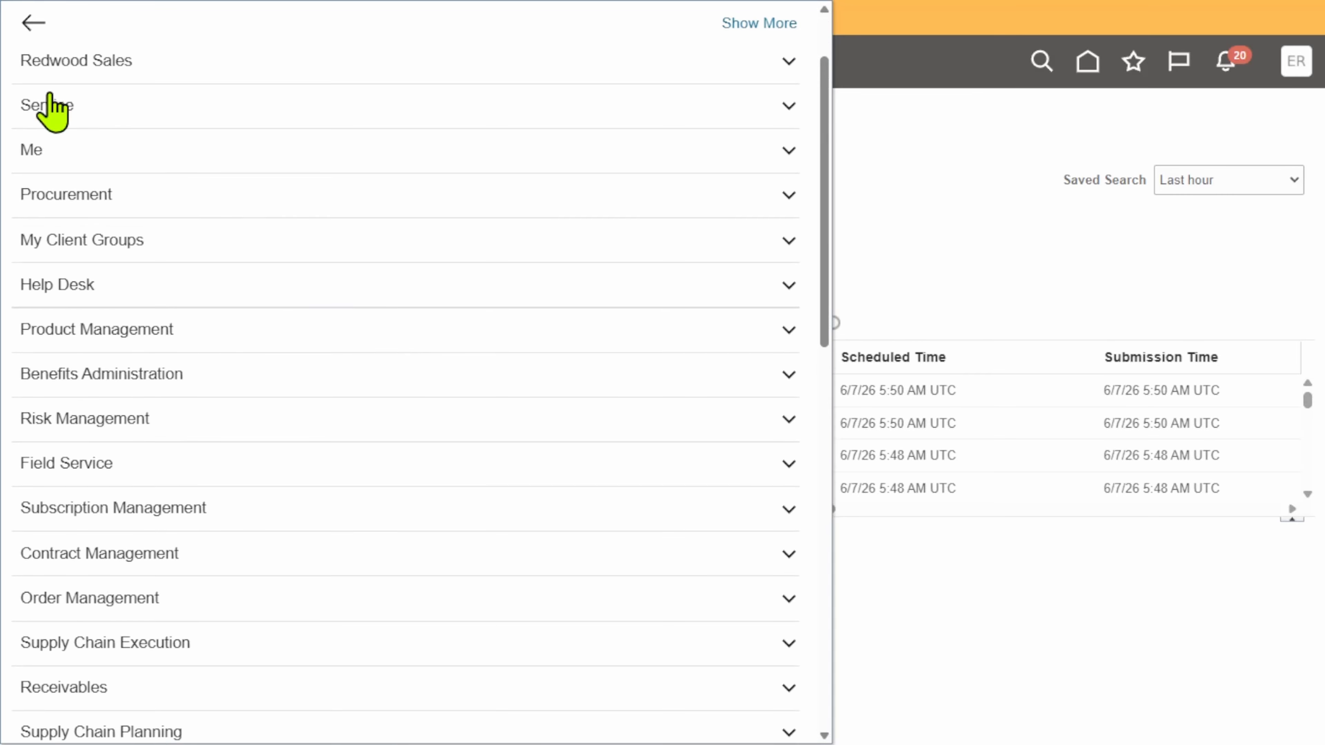
{"action": "scroll", "coordinate": [326, 400], "scroll_direction": "down", "scroll_amount": 6}
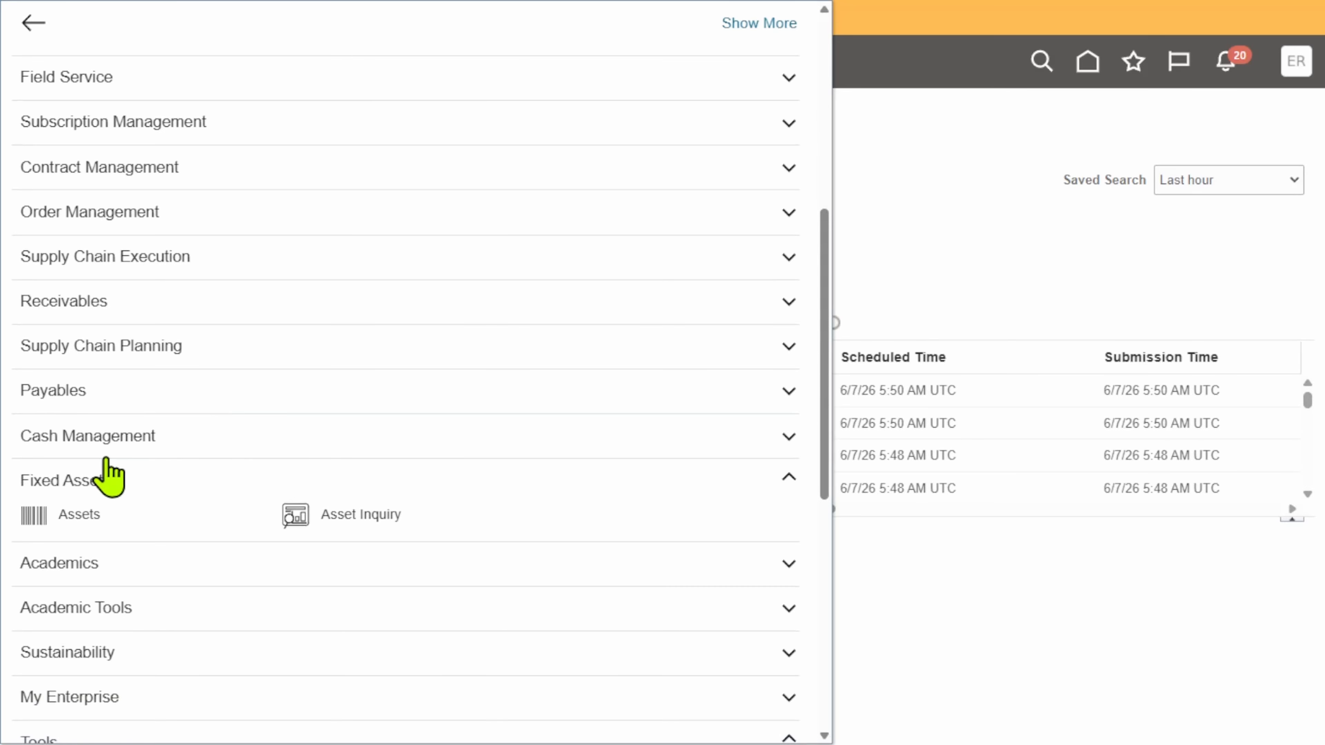
{"action": "left_click", "coordinate": [293, 514]}
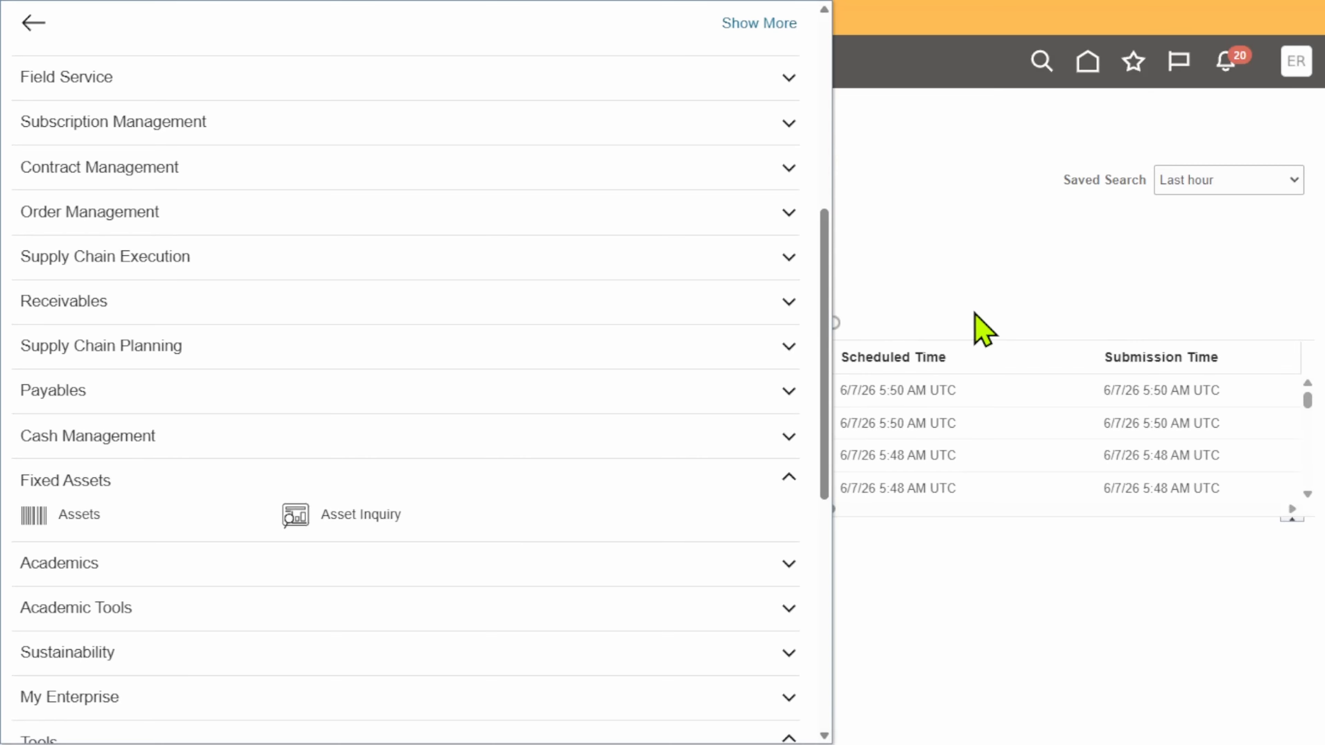
{"action": "left_click", "coordinate": [319, 359]}
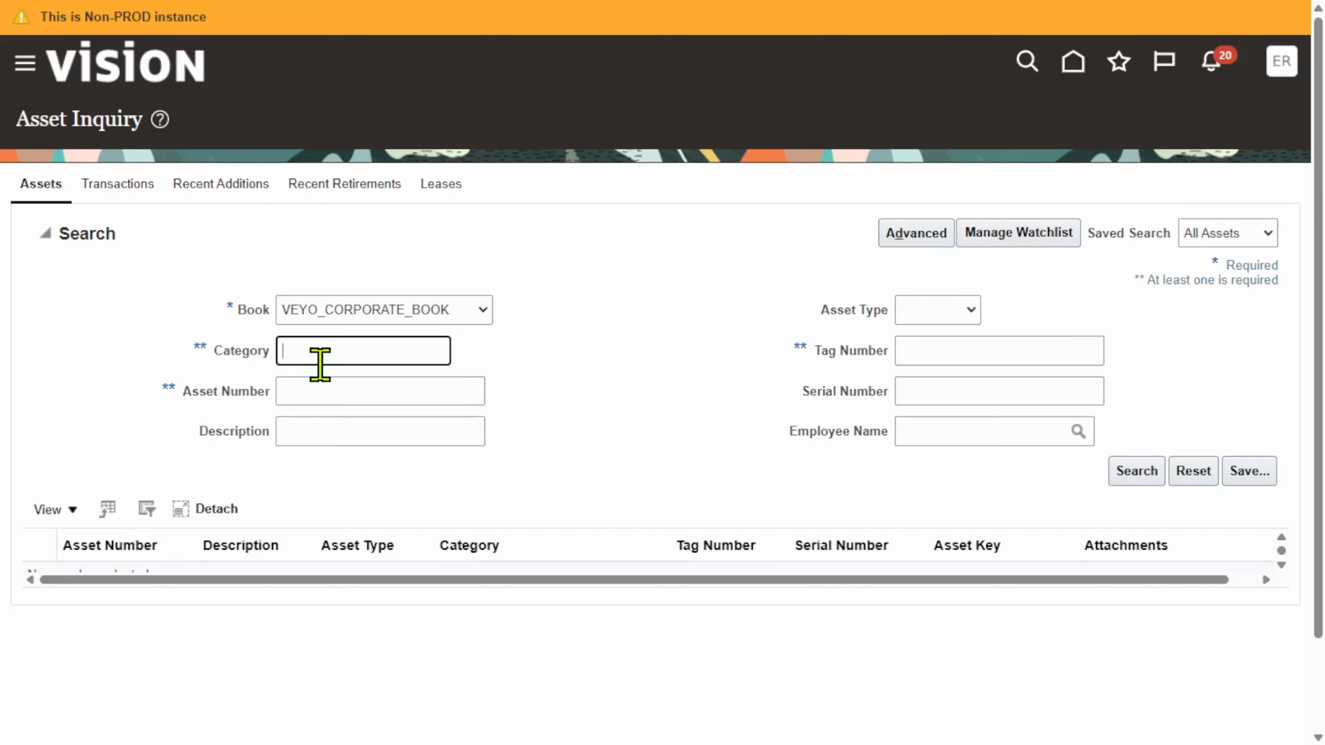
{"action": "left_click", "coordinate": [322, 381]}
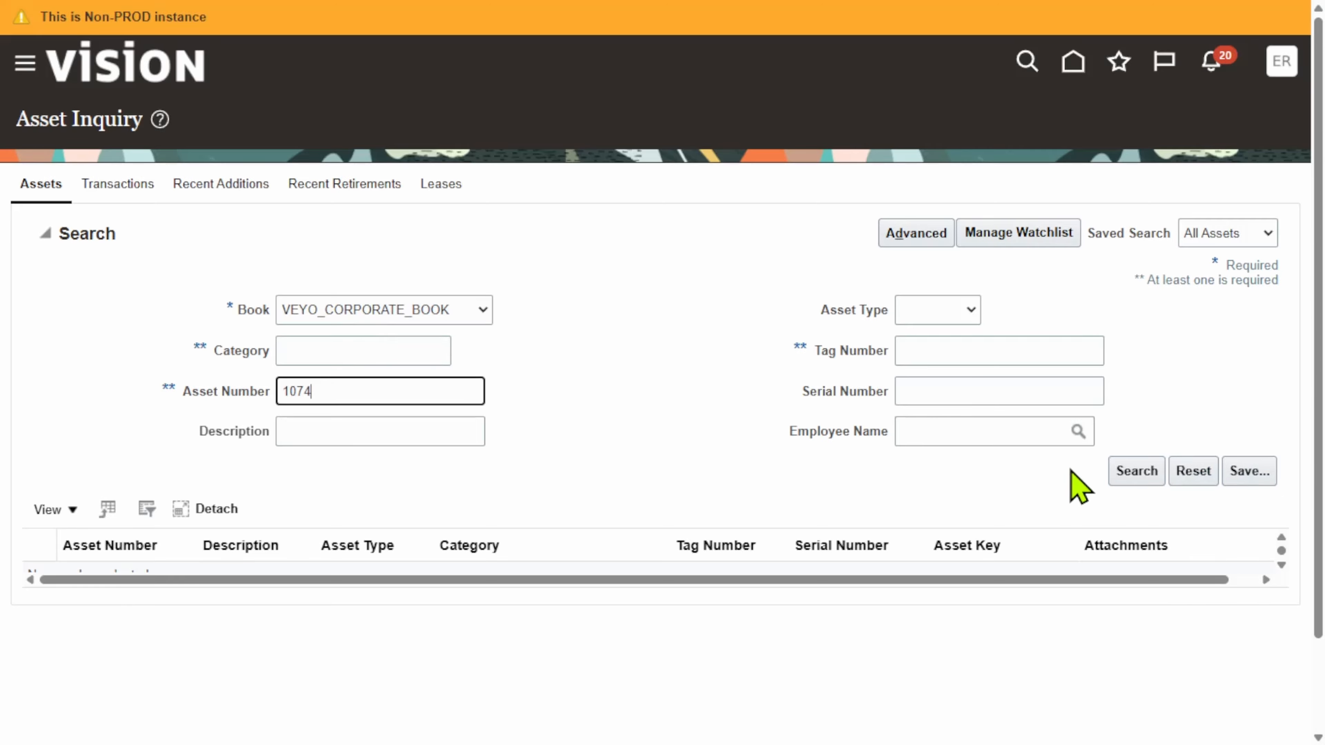
{"action": "left_click", "coordinate": [1137, 473]}
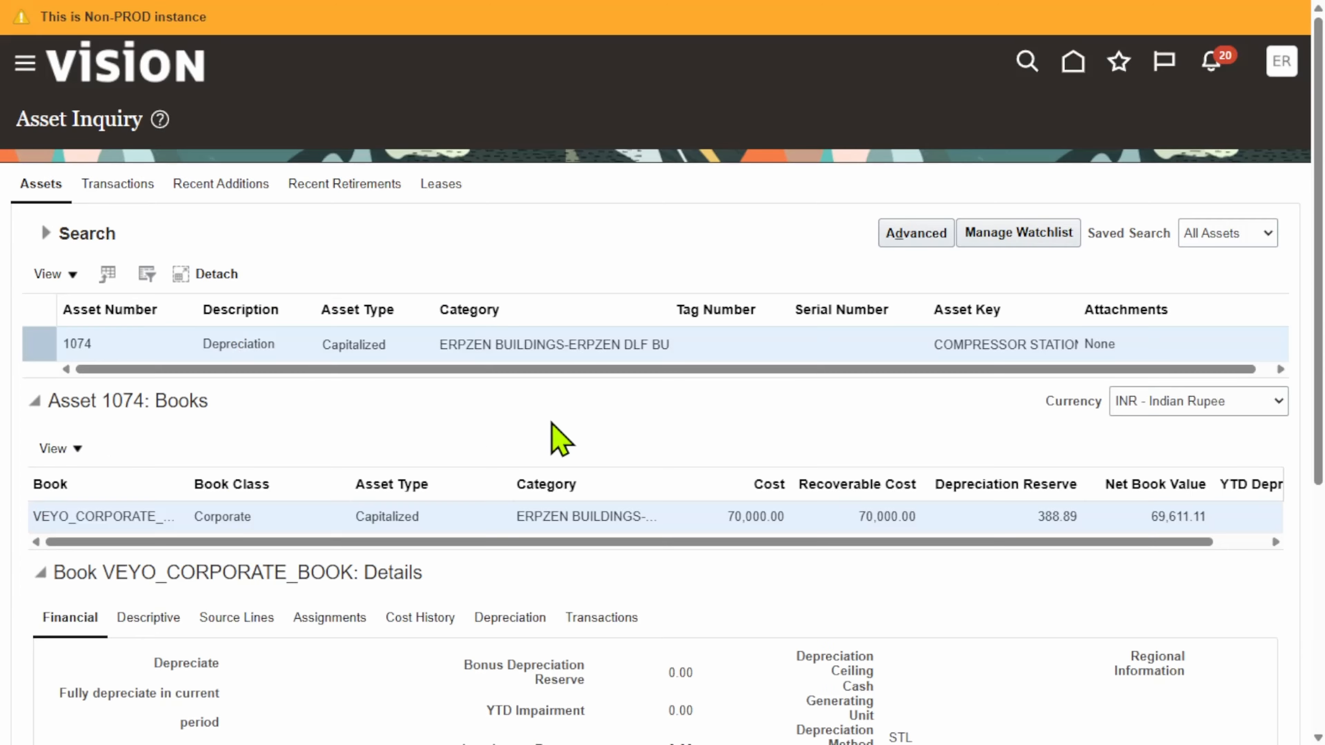
Review asset 1074's financial details and its depreciation amount for period Jun-24-28, then leave for the home page
{"action": "scroll", "coordinate": [600, 435], "scroll_direction": "down", "scroll_amount": 6}
{"action": "scroll", "coordinate": [462, 401], "scroll_direction": "up", "scroll_amount": 6}
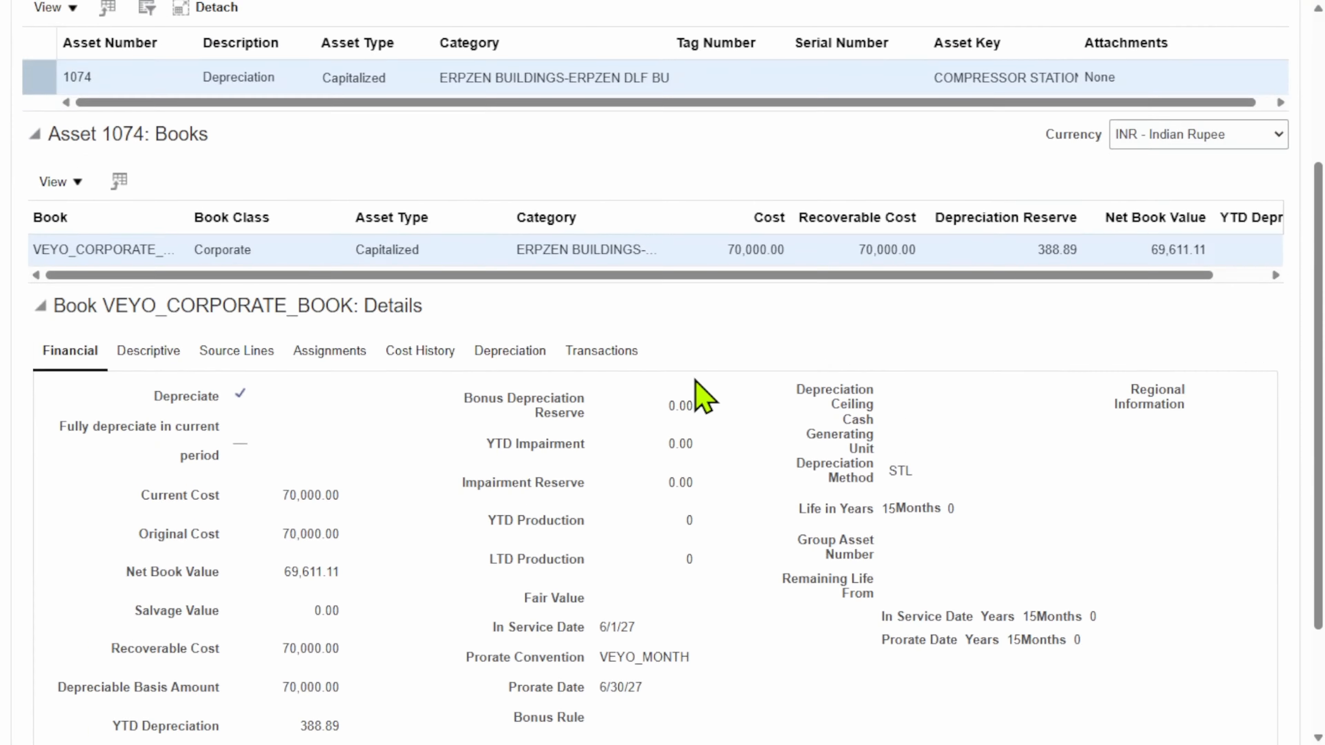
{"action": "left_click", "coordinate": [527, 618]}
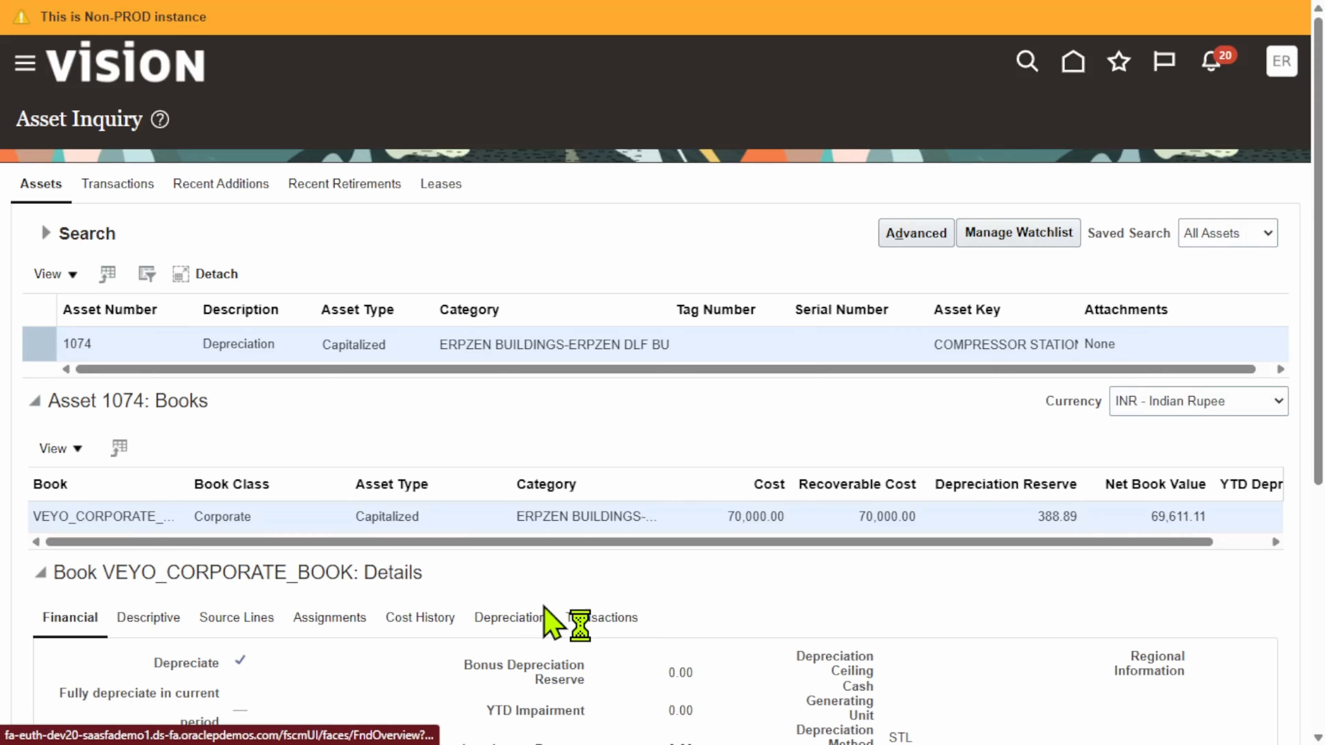
{"action": "scroll", "coordinate": [988, 417], "scroll_direction": "down", "scroll_amount": 2}
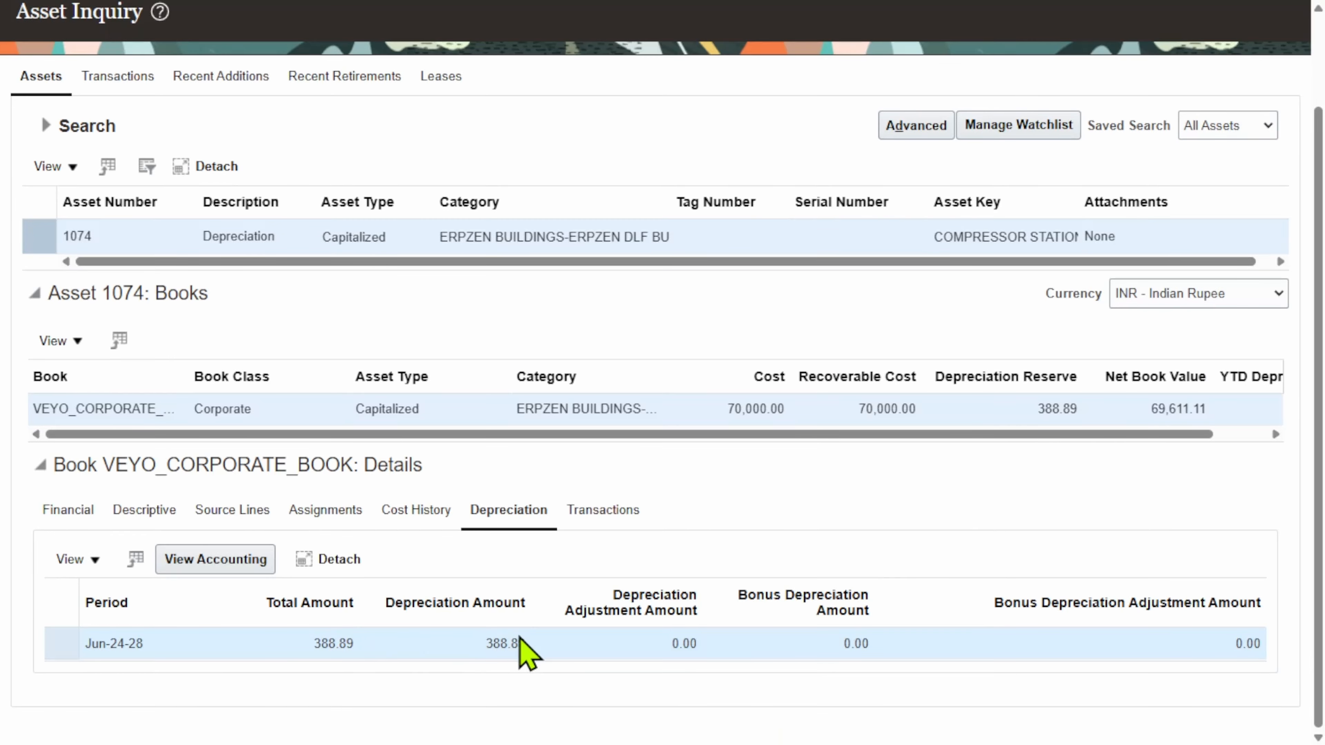
{"action": "left_click_drag", "start_coordinate": [537, 643], "coordinate": [513, 640]}
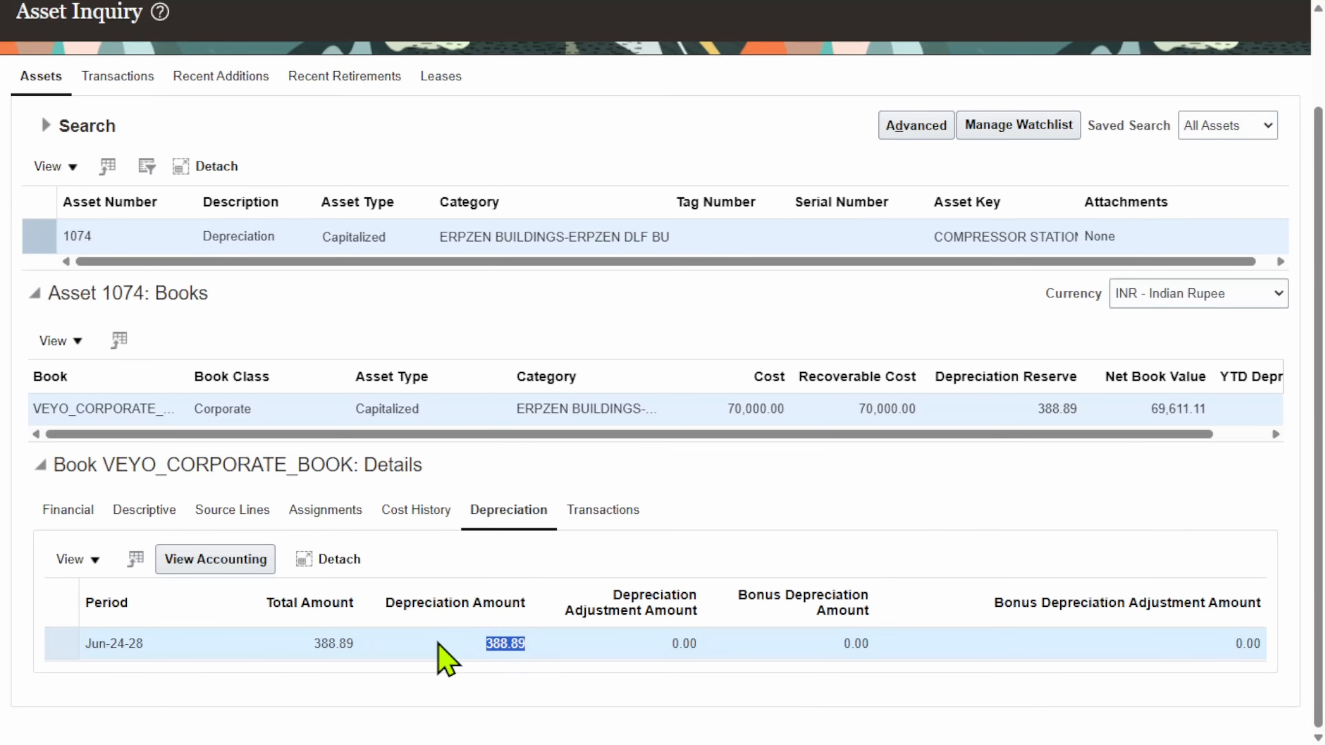
{"action": "left_click", "coordinate": [674, 523]}
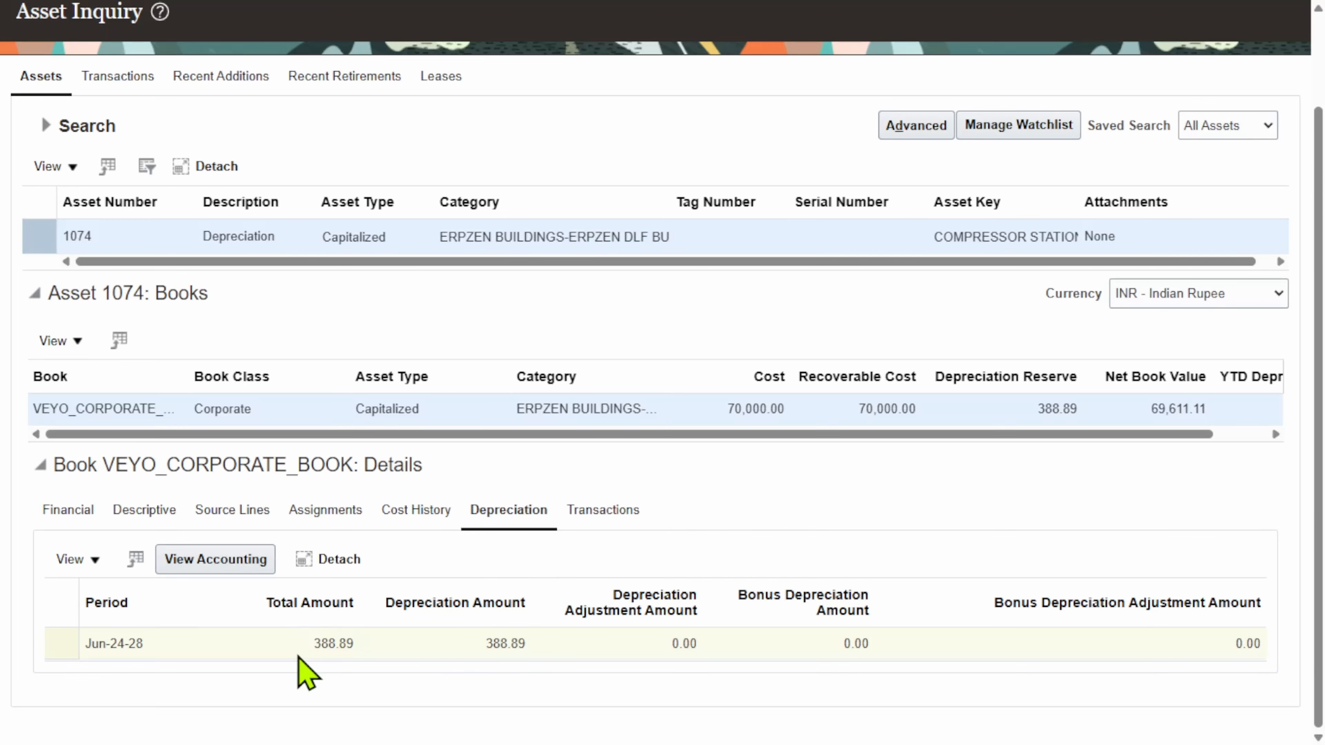
{"action": "left_click_drag", "start_coordinate": [168, 643], "coordinate": [125, 643]}
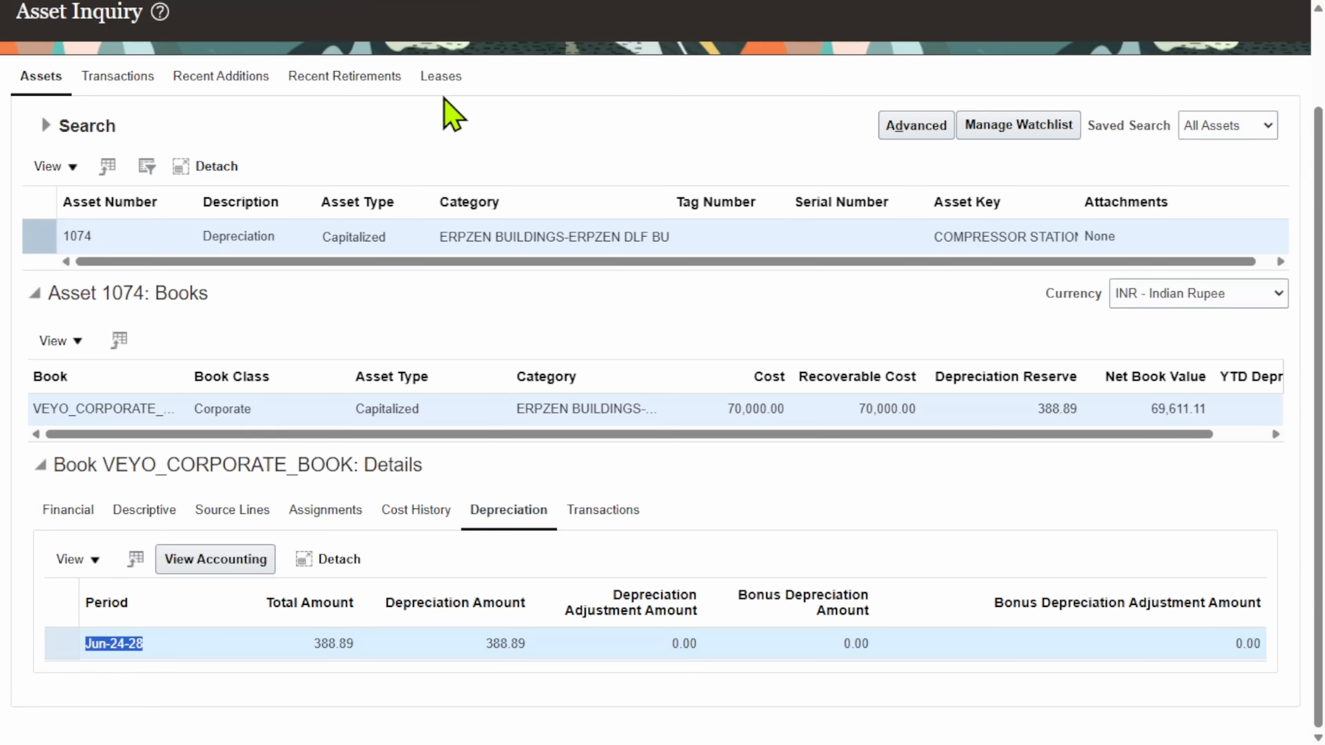
{"action": "scroll", "coordinate": [1020, 326], "scroll_direction": "up", "scroll_amount": 3}
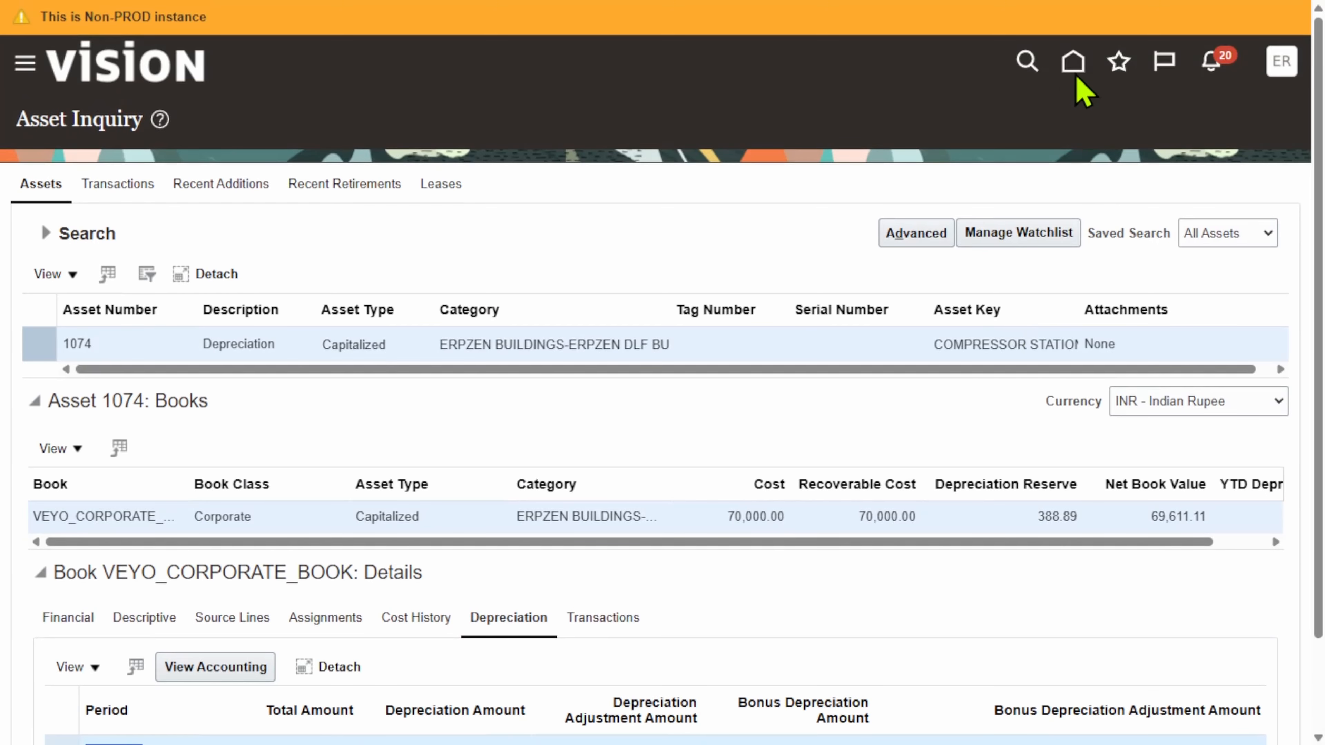
{"action": "left_click", "coordinate": [1074, 73]}
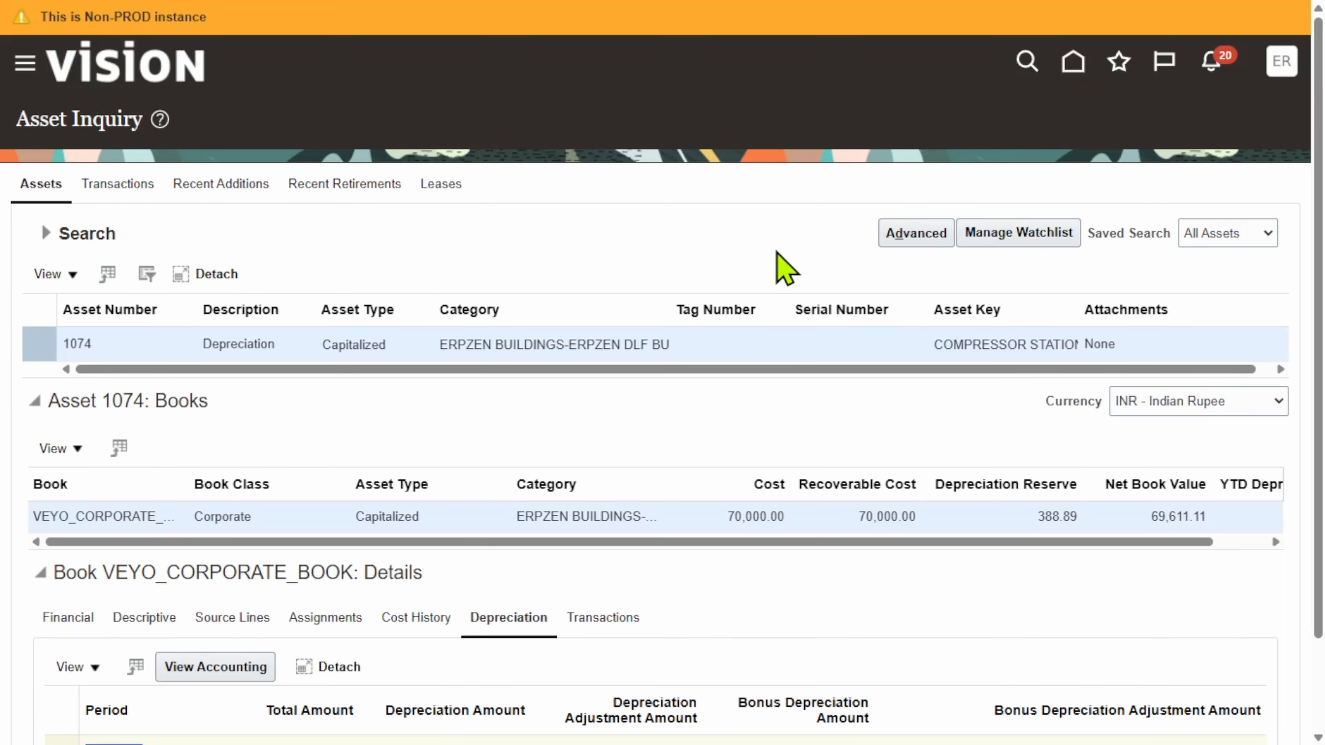